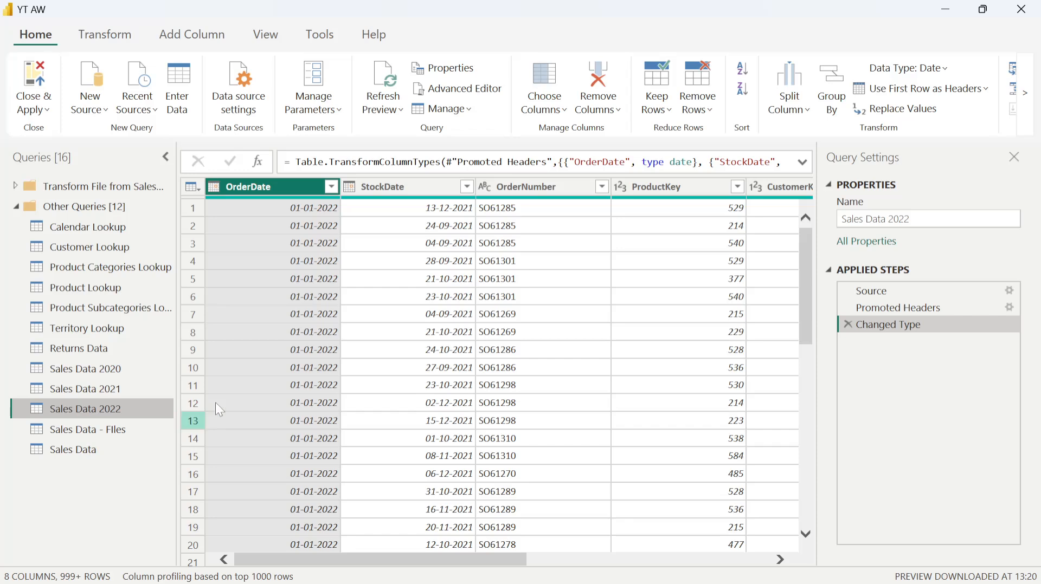
Compare the Sales Data 2020, 2021 and 2022 queries with the combined Sales Data - FIles and Sales Data queries.
{"action": "scroll", "coordinate": [436, 433], "scroll_direction": "down", "scroll_amount": 5}
{"action": "scroll", "coordinate": [438, 428], "scroll_direction": "up", "scroll_amount": 5}
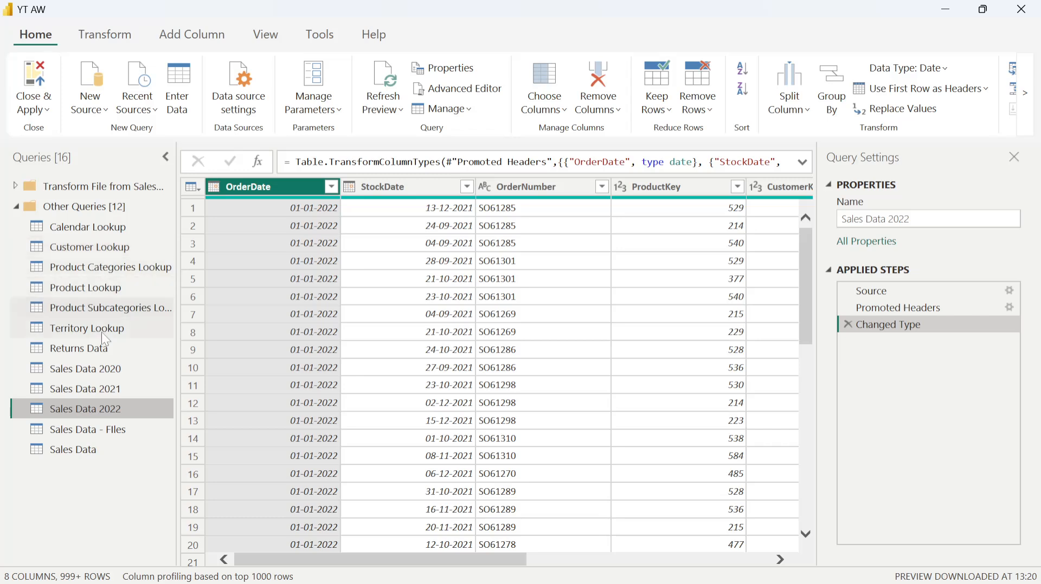
{"action": "left_click", "coordinate": [102, 373]}
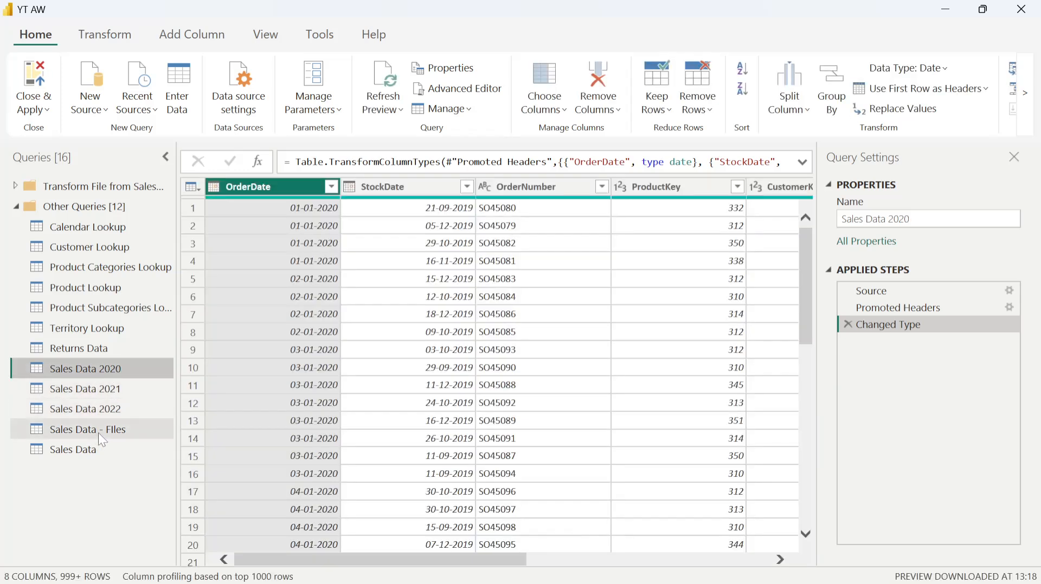
{"action": "left_click", "coordinate": [98, 431]}
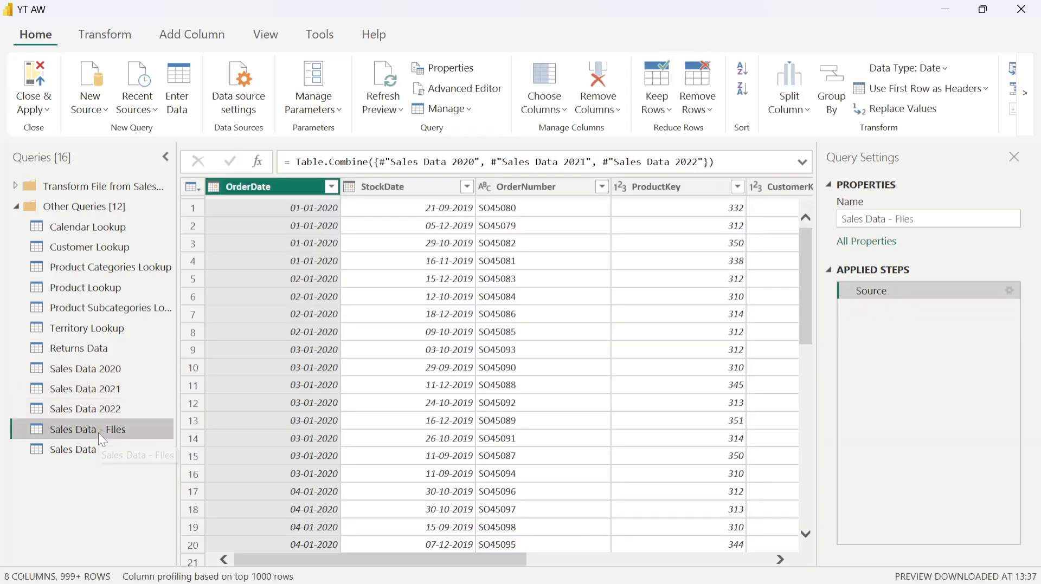
{"action": "left_click", "coordinate": [106, 373]}
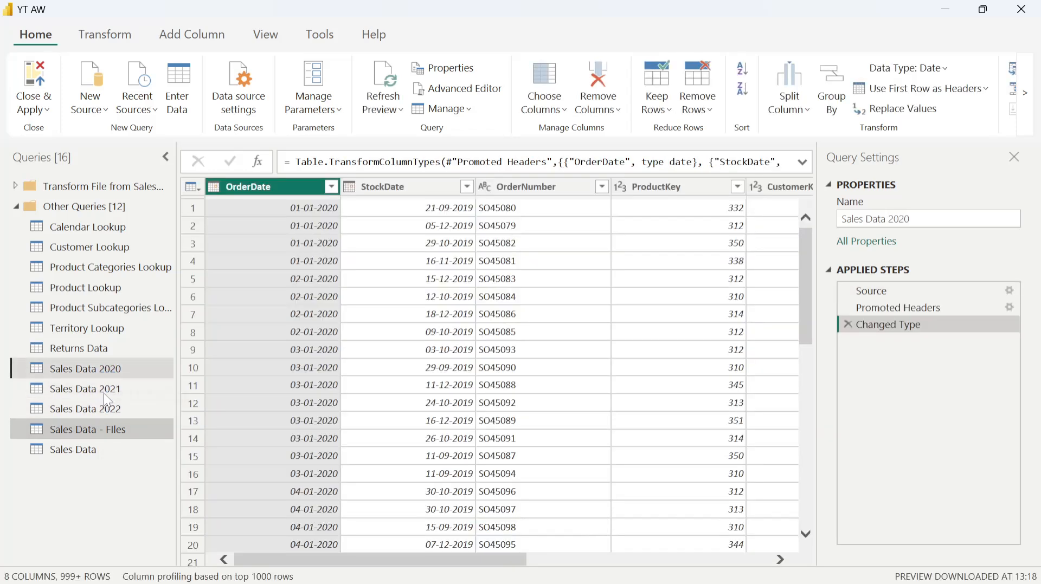
{"action": "left_click", "coordinate": [103, 394]}
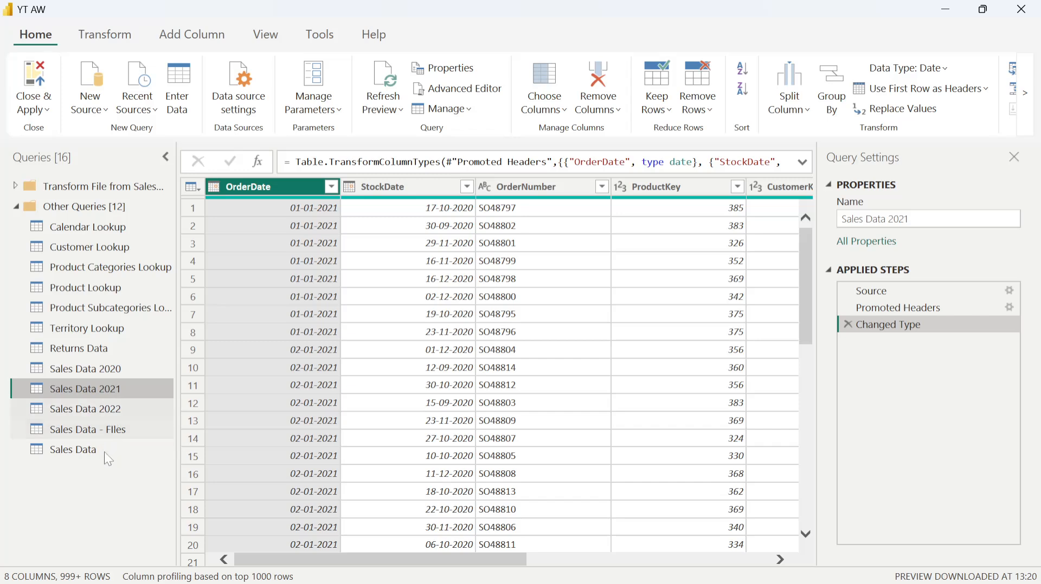
{"action": "left_click", "coordinate": [126, 371]}
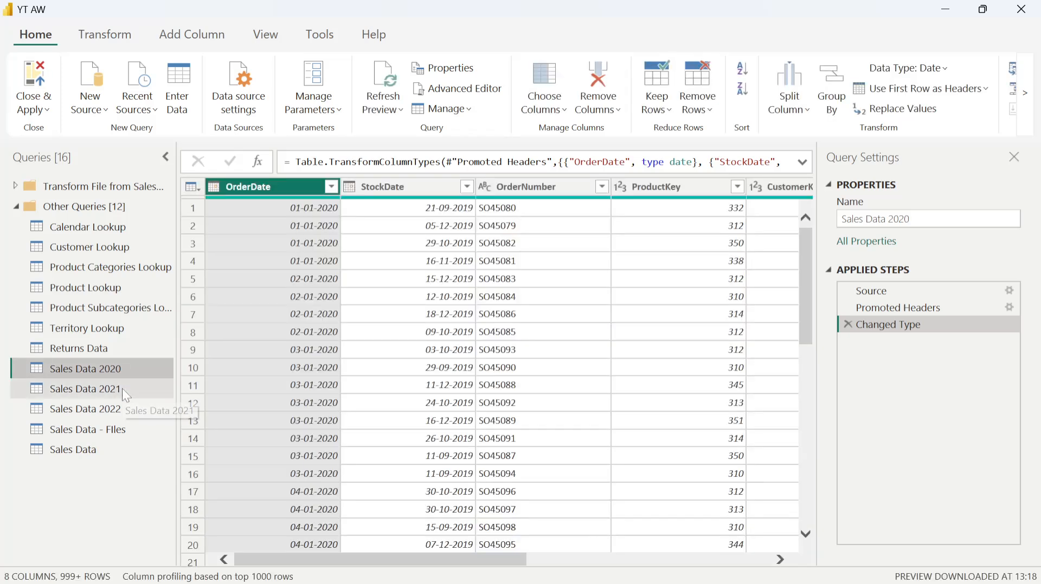
{"action": "left_click", "coordinate": [122, 388]}
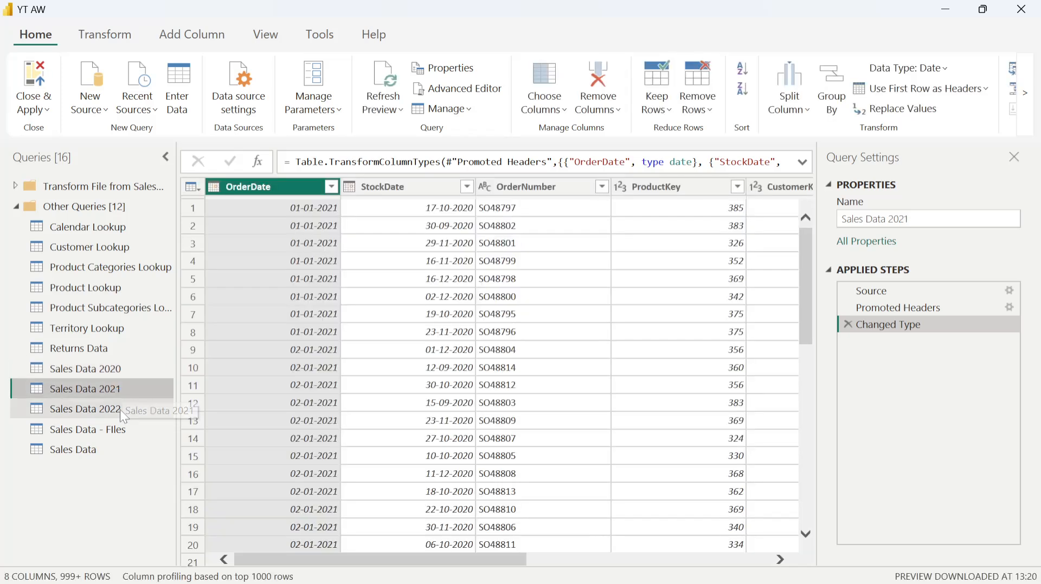
{"action": "left_click", "coordinate": [119, 408]}
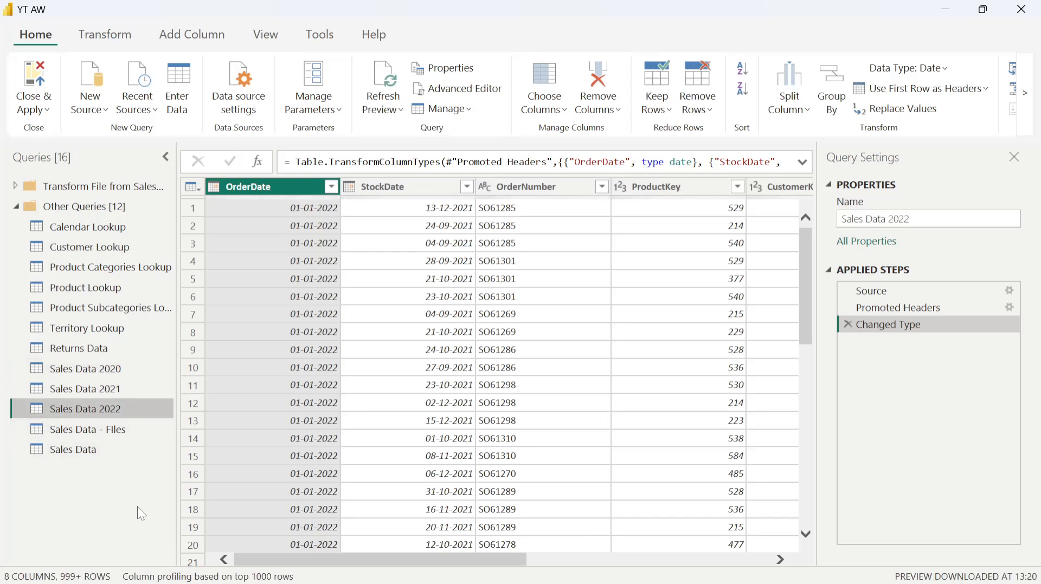
{"action": "left_click", "coordinate": [84, 451]}
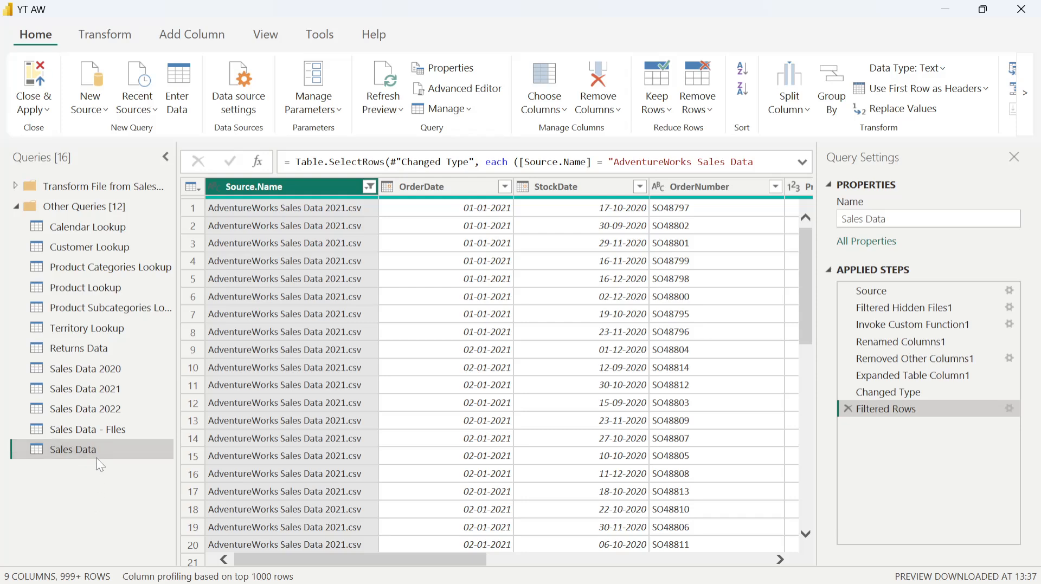
{"action": "left_click", "coordinate": [111, 369]}
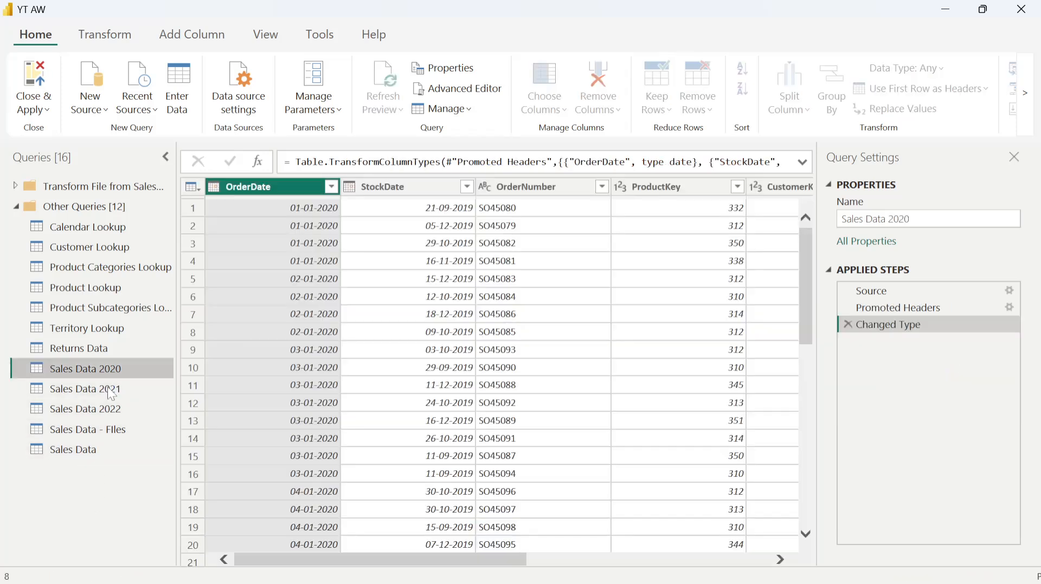
{"action": "left_click", "coordinate": [110, 389]}
{"action": "left_click", "coordinate": [112, 411]}
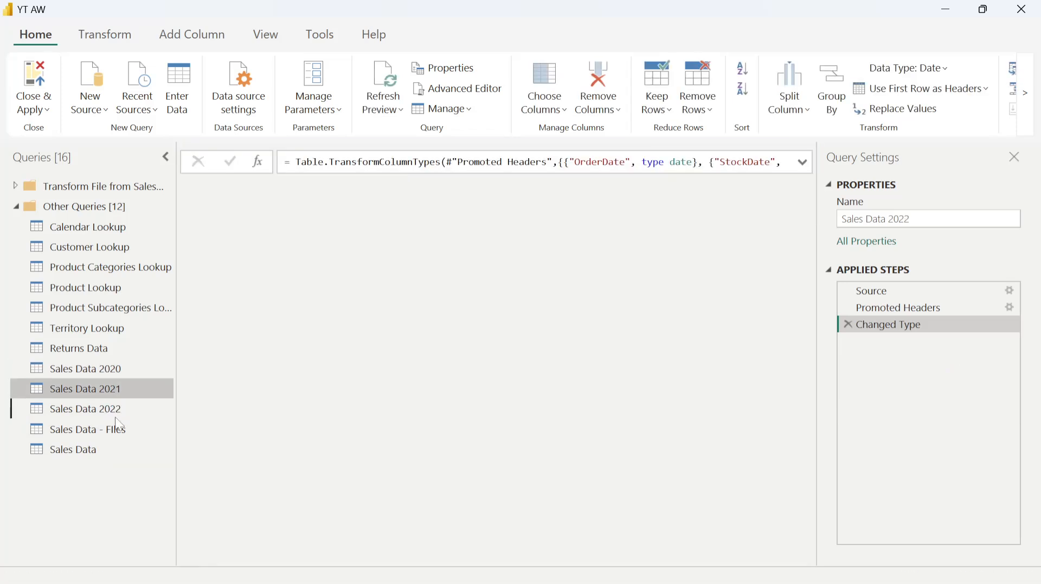
{"action": "left_click", "coordinate": [113, 428]}
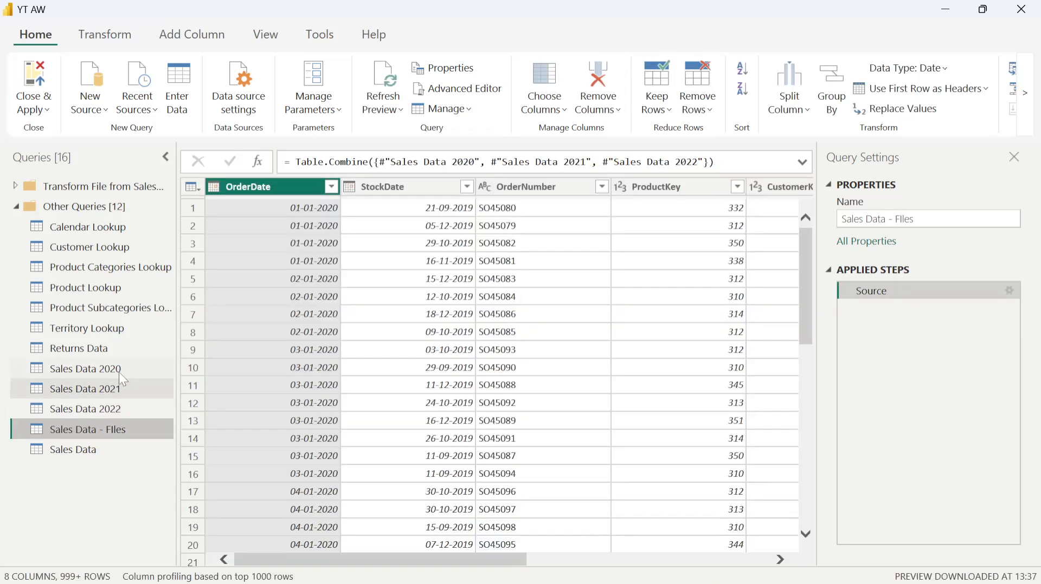
Try to delete the Sales Data 2020 query while Sales Data - FIles still references it.
{"action": "left_click", "coordinate": [119, 369]}
{"action": "right_click", "coordinate": [120, 370]}
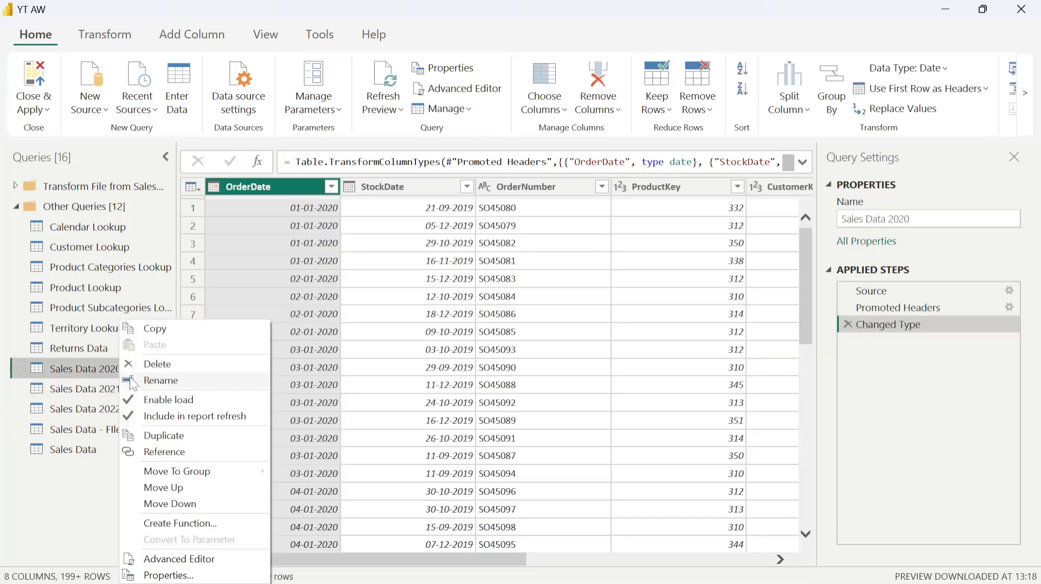
{"action": "left_click", "coordinate": [161, 366]}
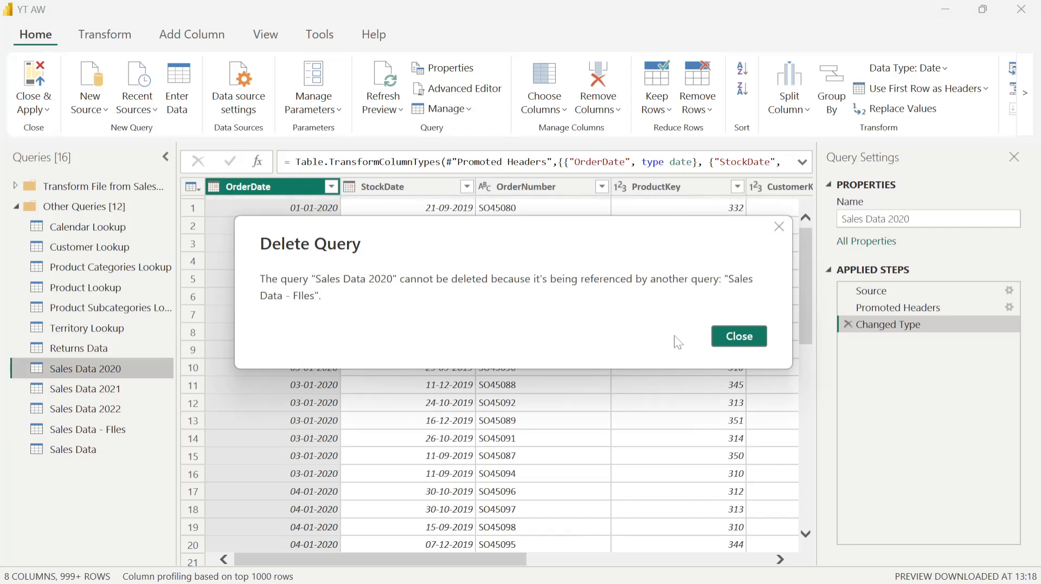
{"action": "left_click", "coordinate": [739, 336]}
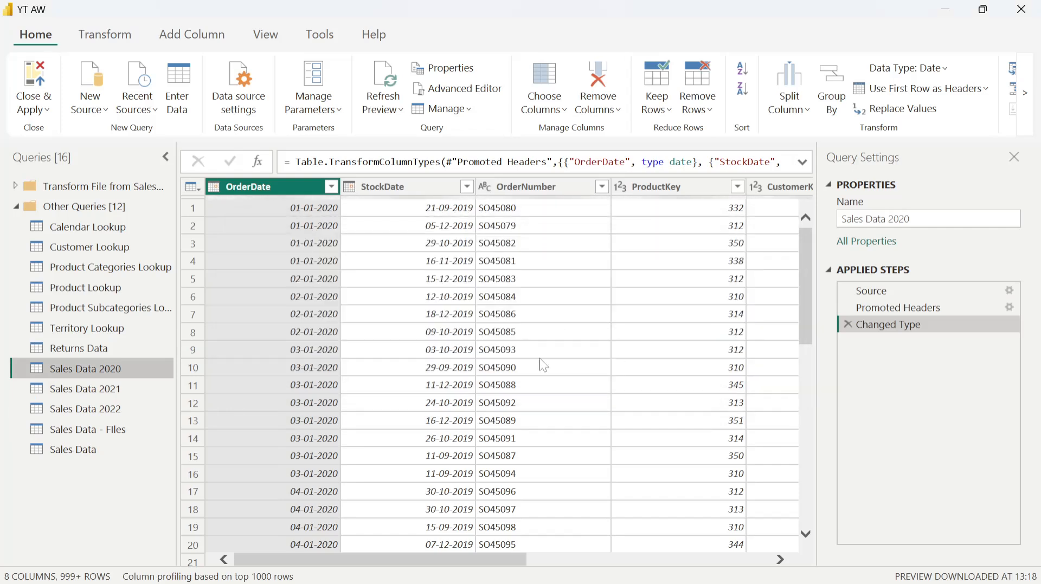
Delete the appended Sales Data - FIles query and confirm its removal.
{"action": "left_click", "coordinate": [87, 431]}
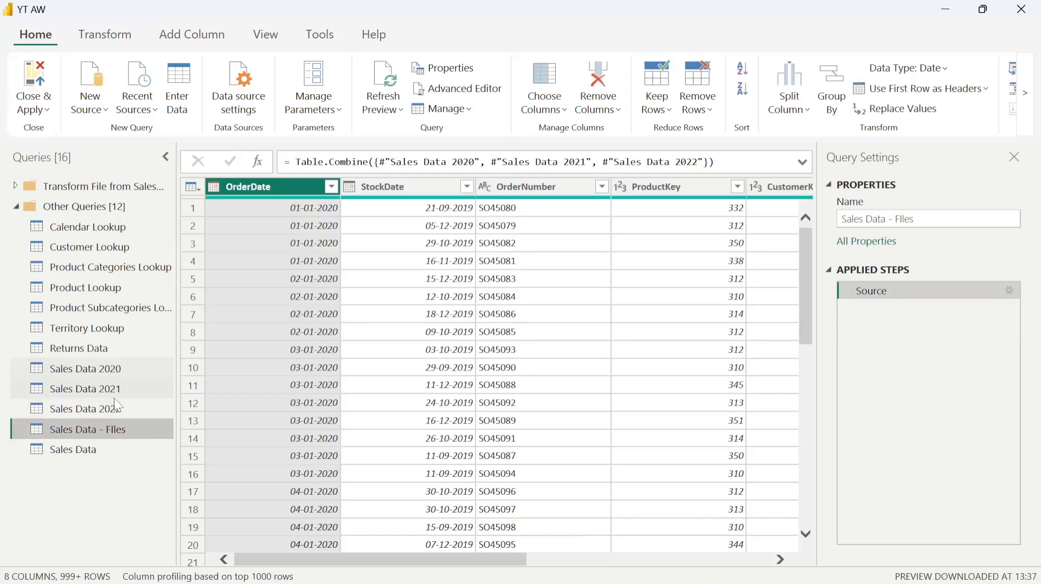
{"action": "right_click", "coordinate": [119, 430]}
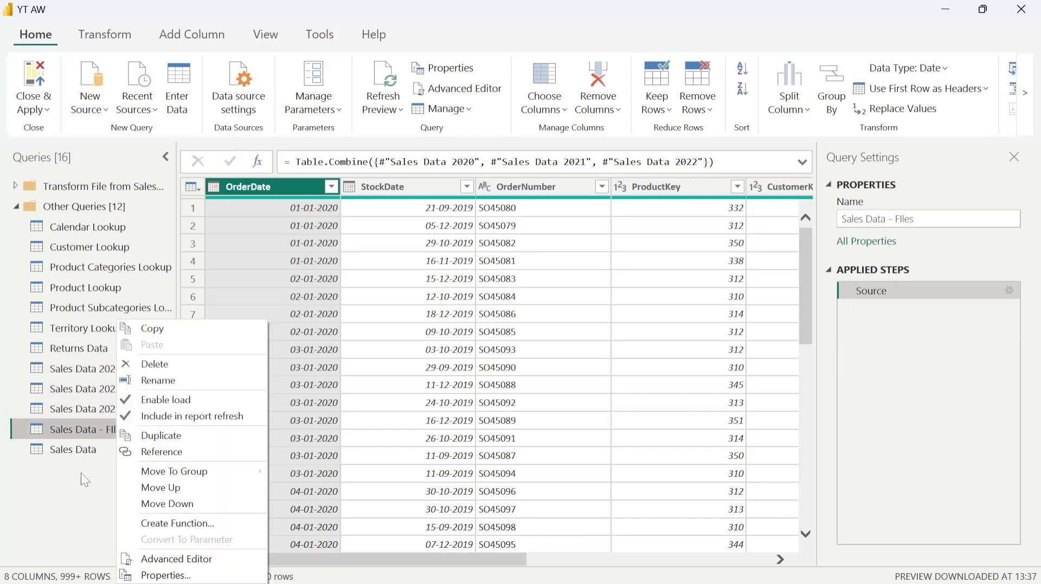
{"action": "left_click", "coordinate": [81, 473]}
{"action": "right_click", "coordinate": [99, 434]}
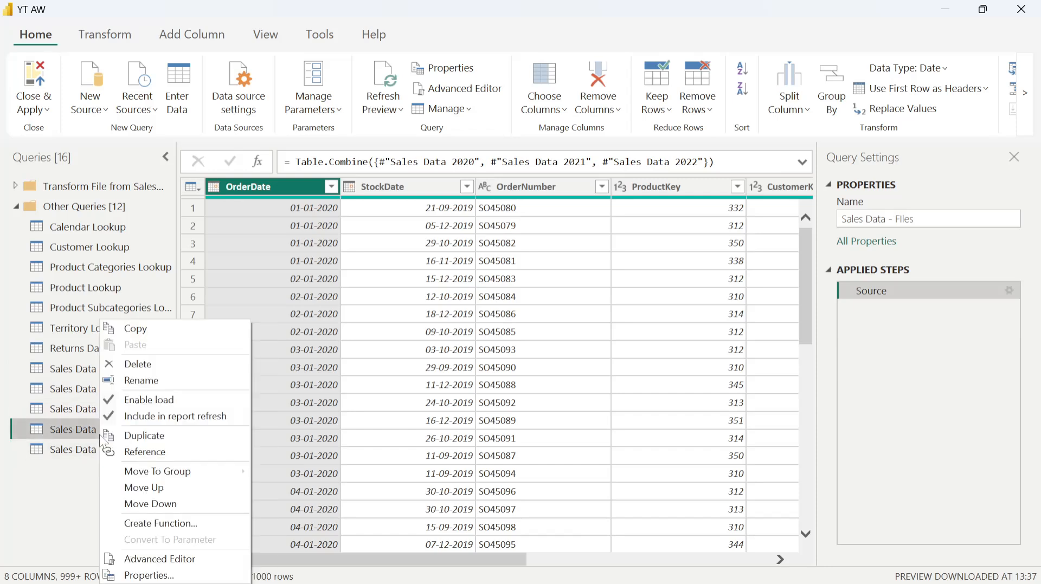
{"action": "left_click", "coordinate": [154, 368]}
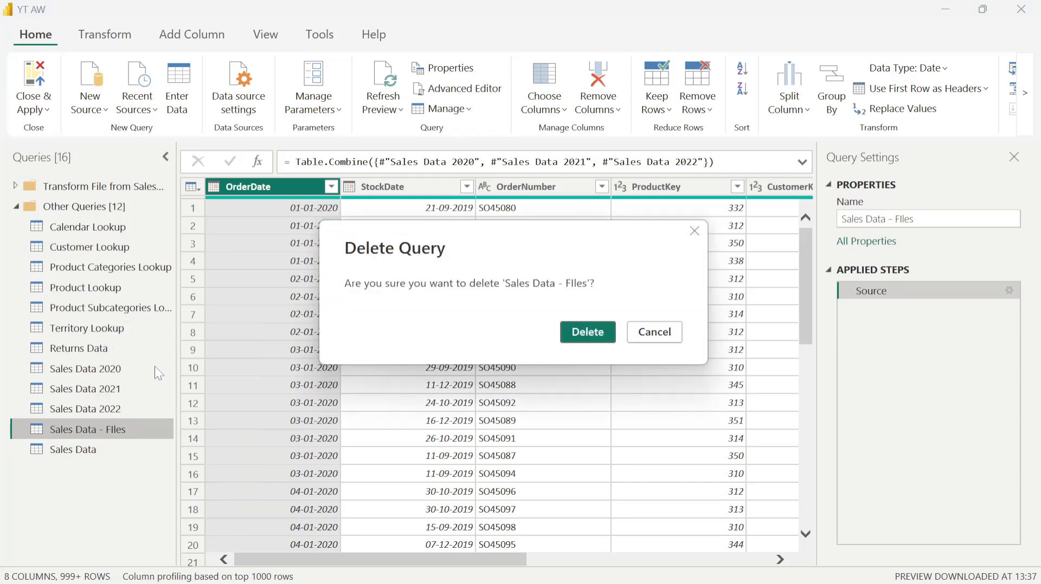
{"action": "left_click", "coordinate": [594, 339]}
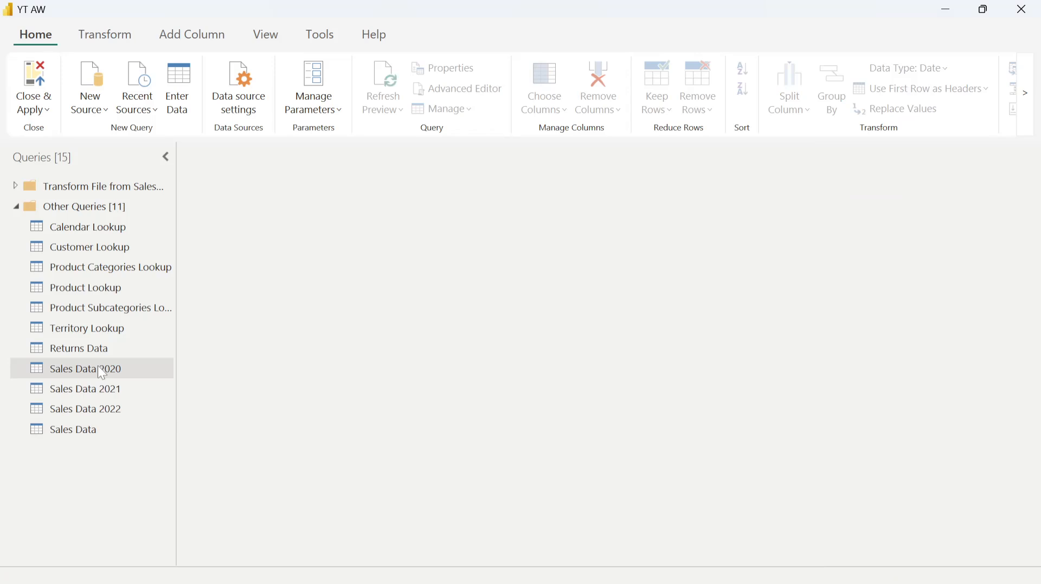
Delete the Sales Data 2020 query from Other Queries and confirm its removal.
{"action": "left_click", "coordinate": [99, 369]}
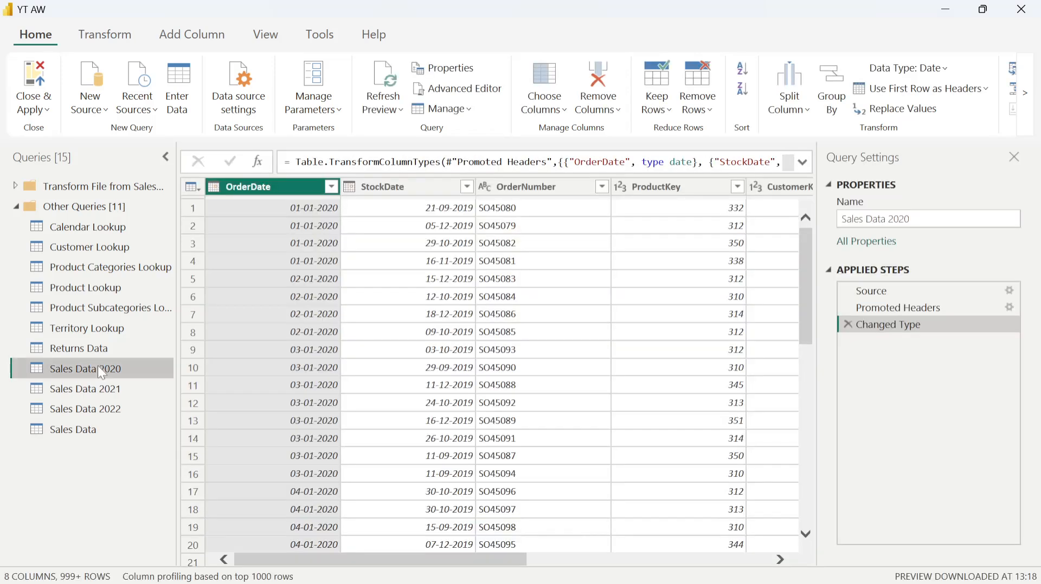
{"action": "right_click", "coordinate": [99, 369]}
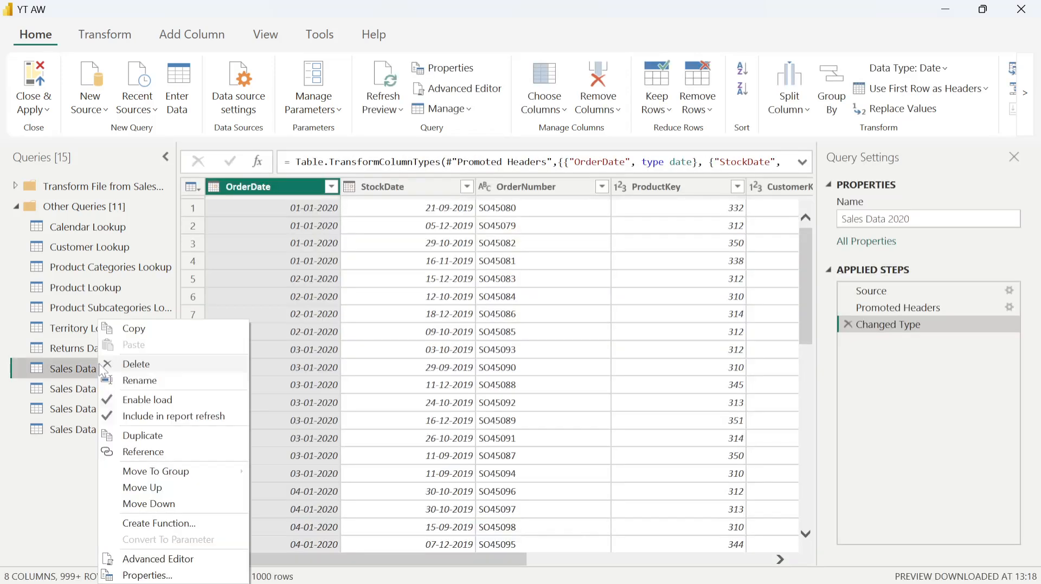
{"action": "left_click", "coordinate": [142, 366]}
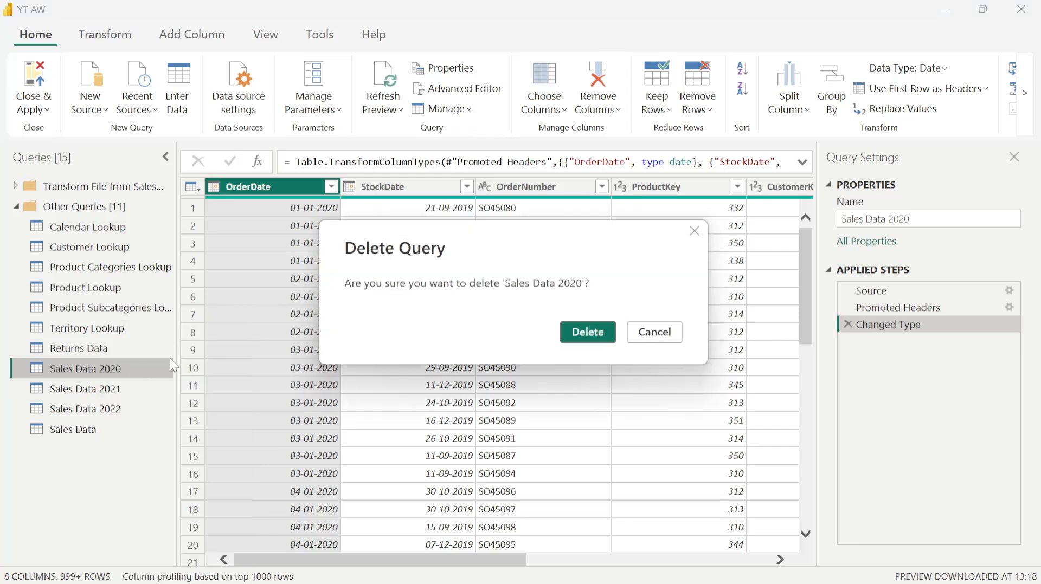
{"action": "left_click", "coordinate": [588, 332]}
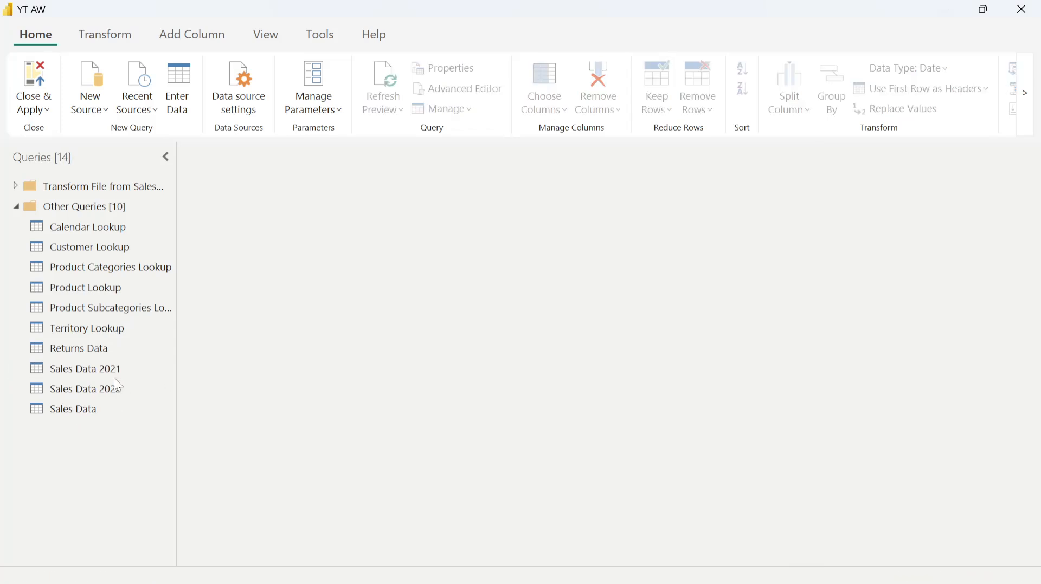
Delete the Sales Data 2021 and Sales Data 2022 queries, confirming each removal.
{"action": "right_click", "coordinate": [110, 374]}
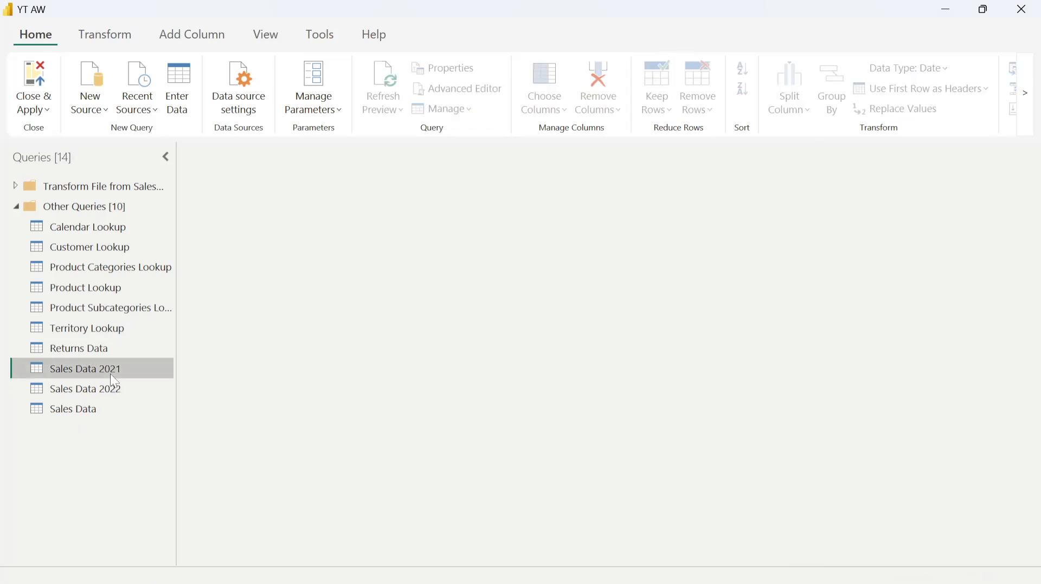
{"action": "left_click", "coordinate": [141, 368]}
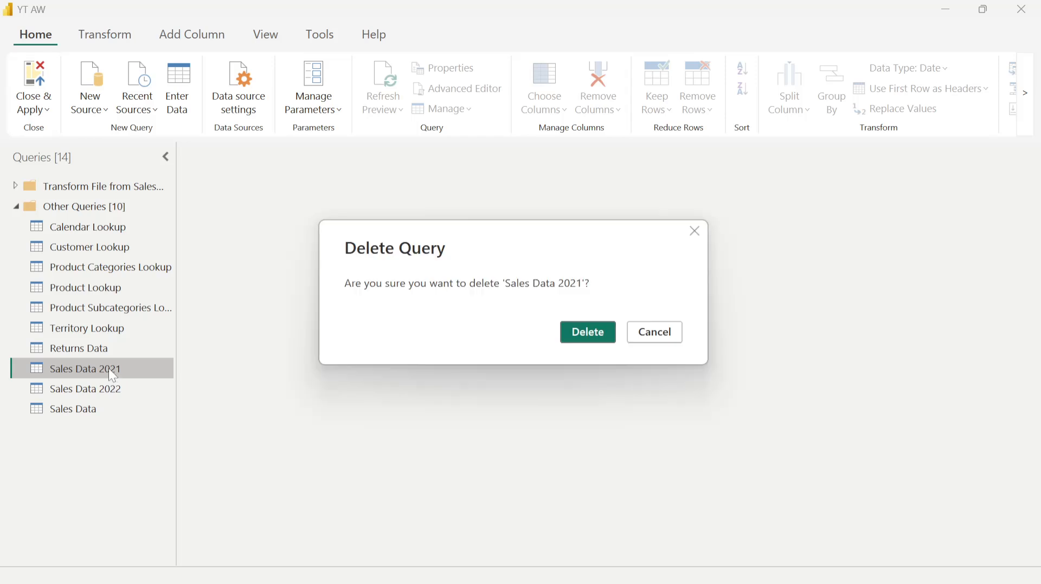
{"action": "left_click", "coordinate": [584, 338]}
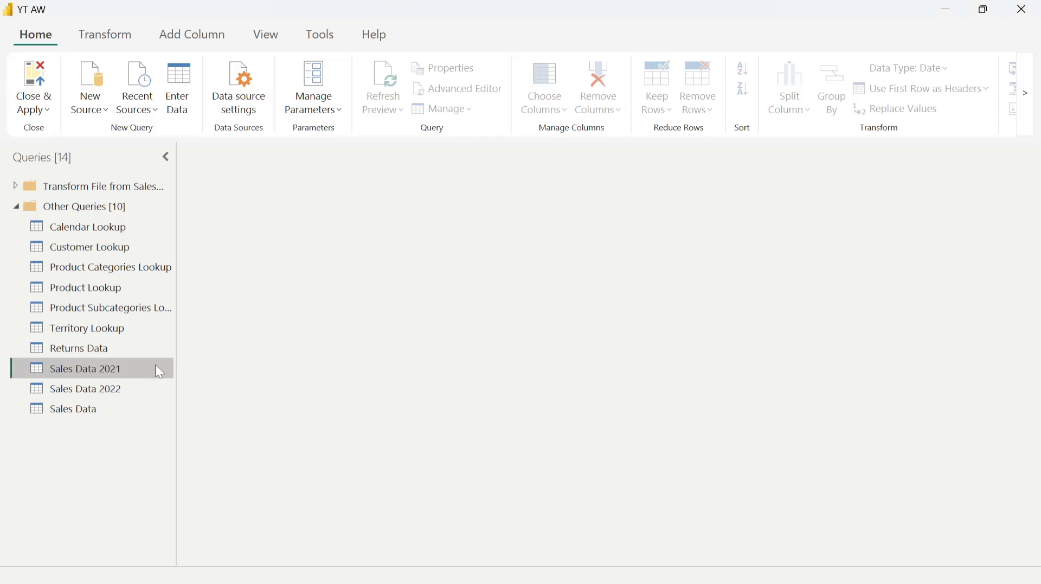
{"action": "right_click", "coordinate": [88, 370]}
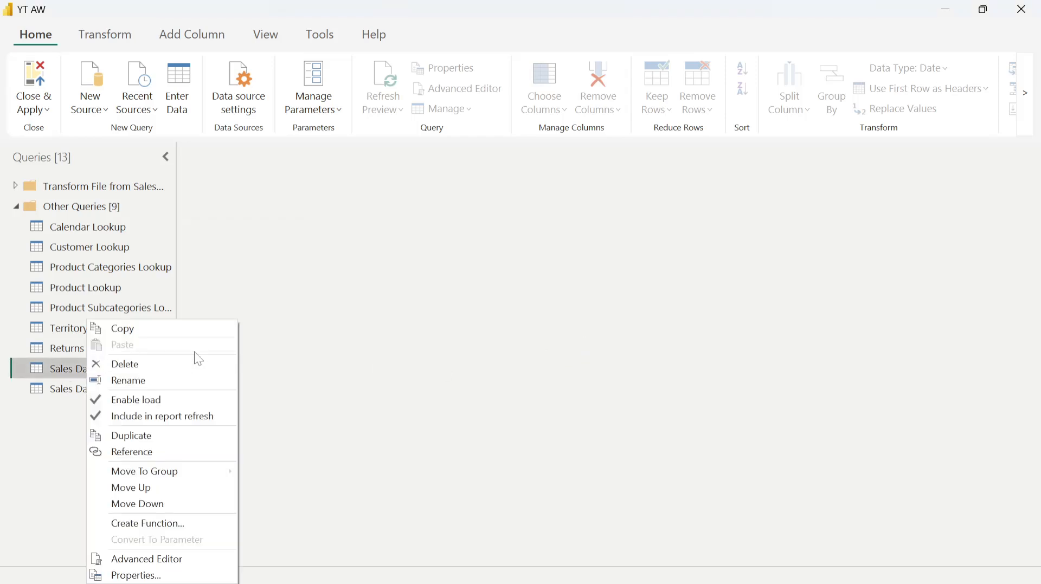
{"action": "left_click", "coordinate": [182, 367]}
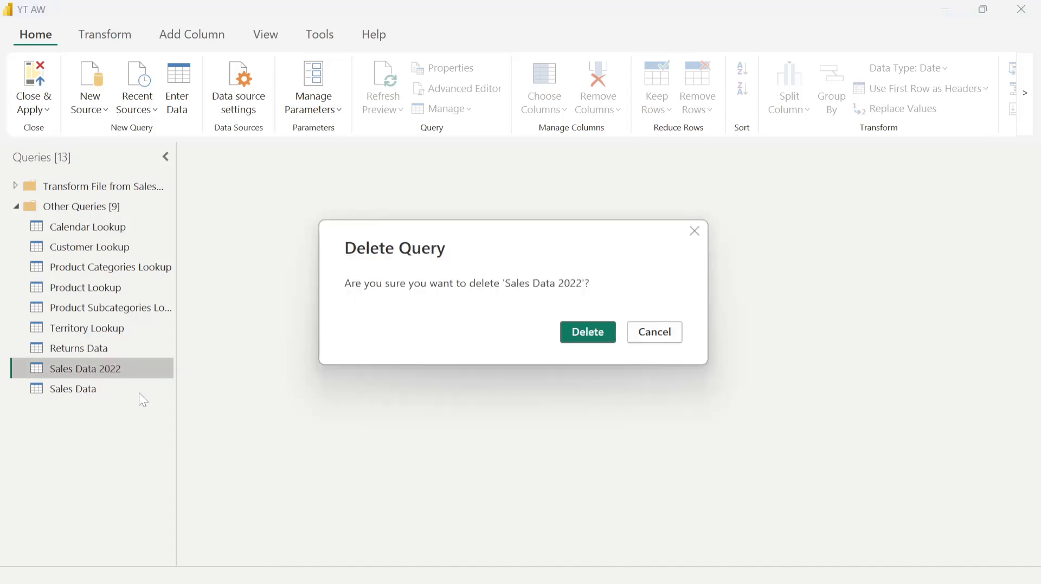
{"action": "left_click", "coordinate": [567, 342]}
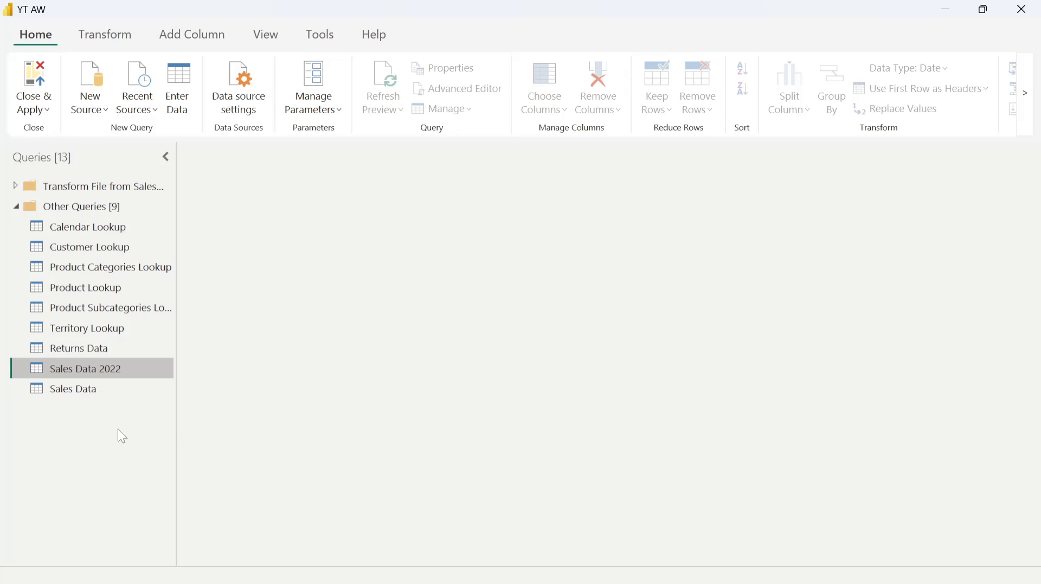
Select the Sales Data query and start a merge that produces a new query.
{"action": "left_click", "coordinate": [96, 368]}
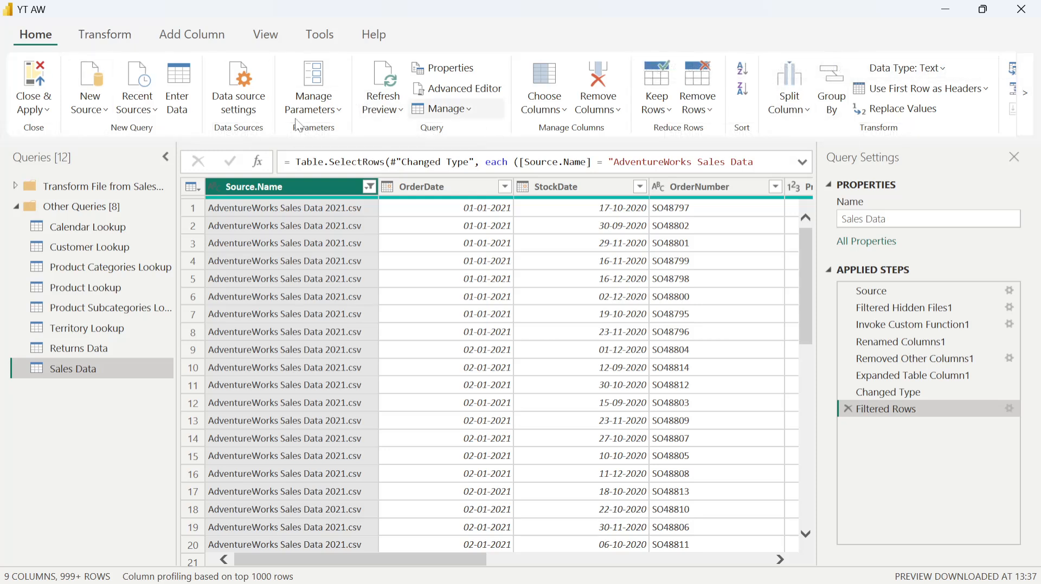
{"action": "left_click", "coordinate": [1026, 93]}
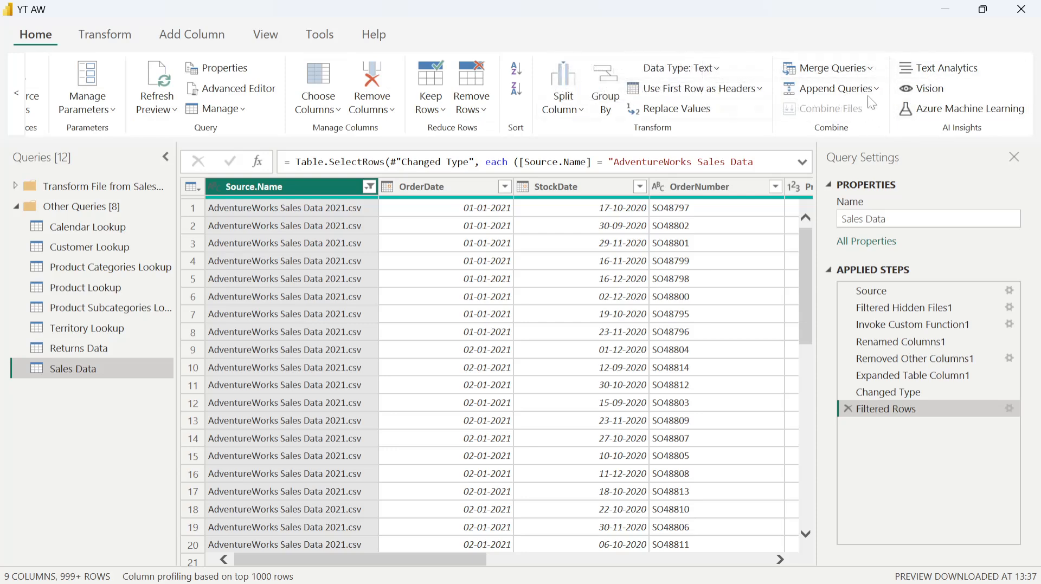
{"action": "left_click", "coordinate": [869, 70]}
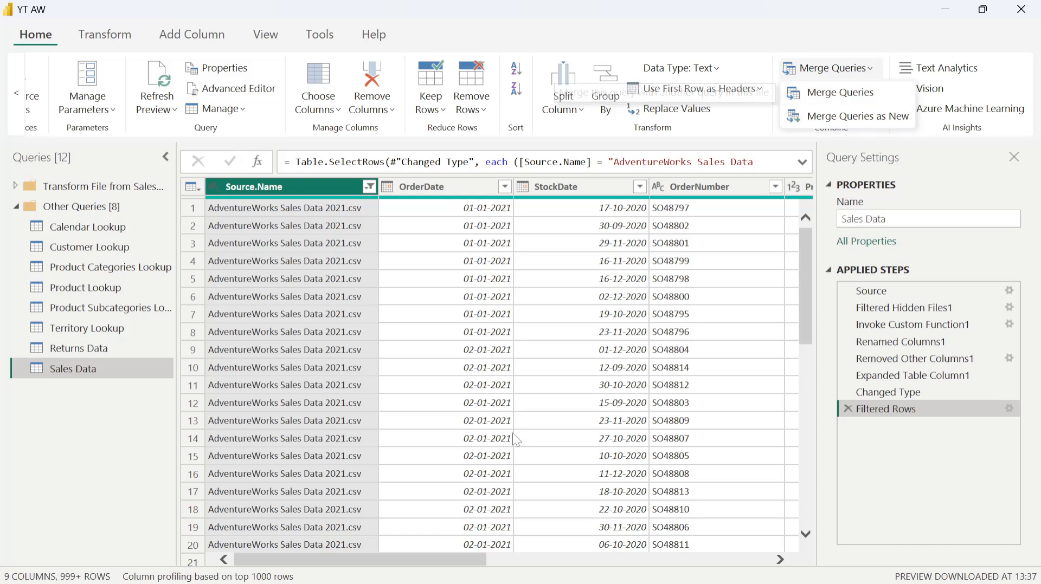
{"action": "left_click", "coordinate": [63, 401]}
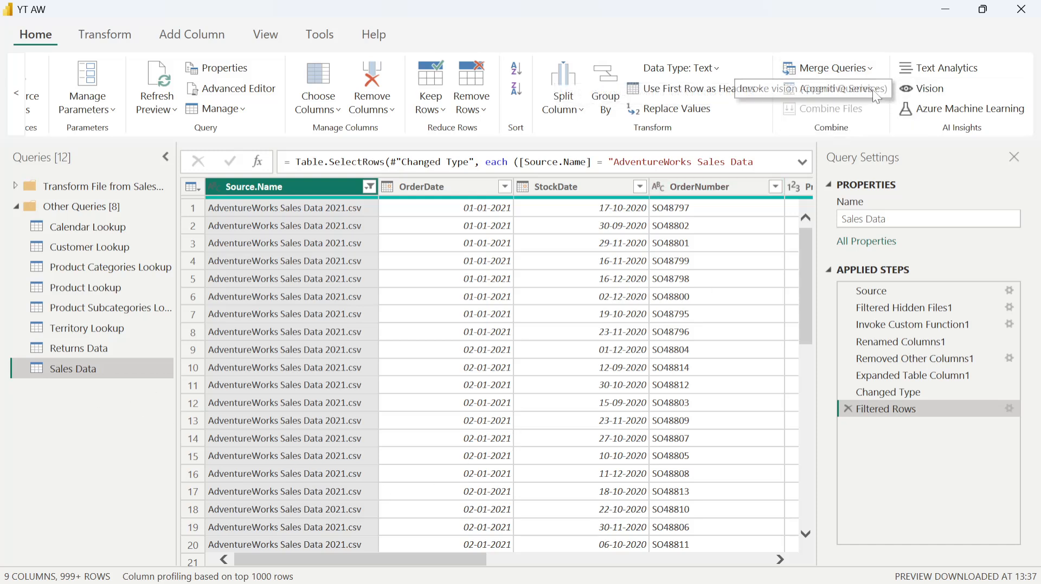
{"action": "left_click", "coordinate": [832, 69]}
{"action": "left_click", "coordinate": [854, 117]}
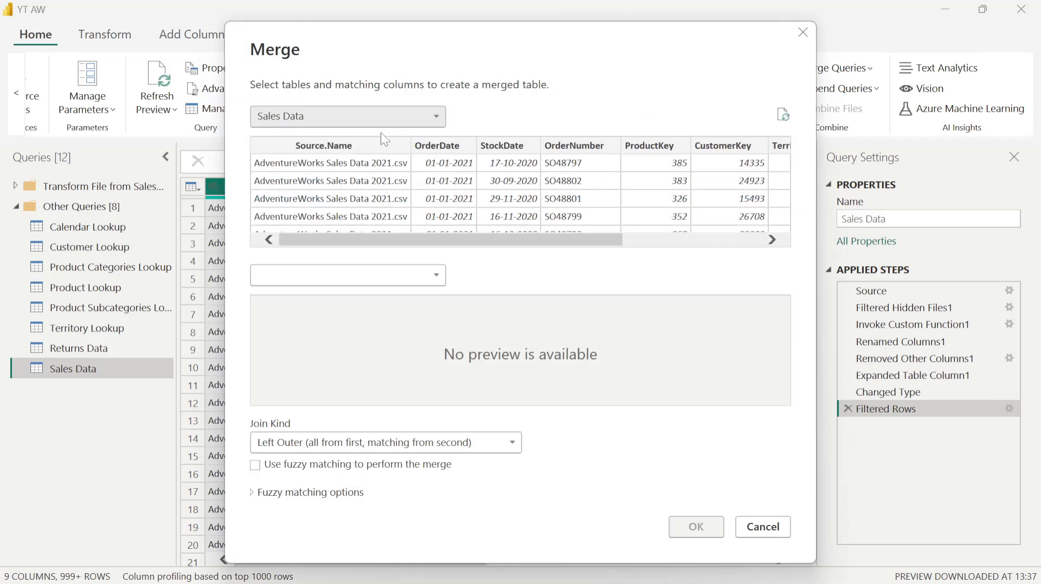
Try Customer Lookup as the first table of the merge.
{"action": "left_click", "coordinate": [435, 116]}
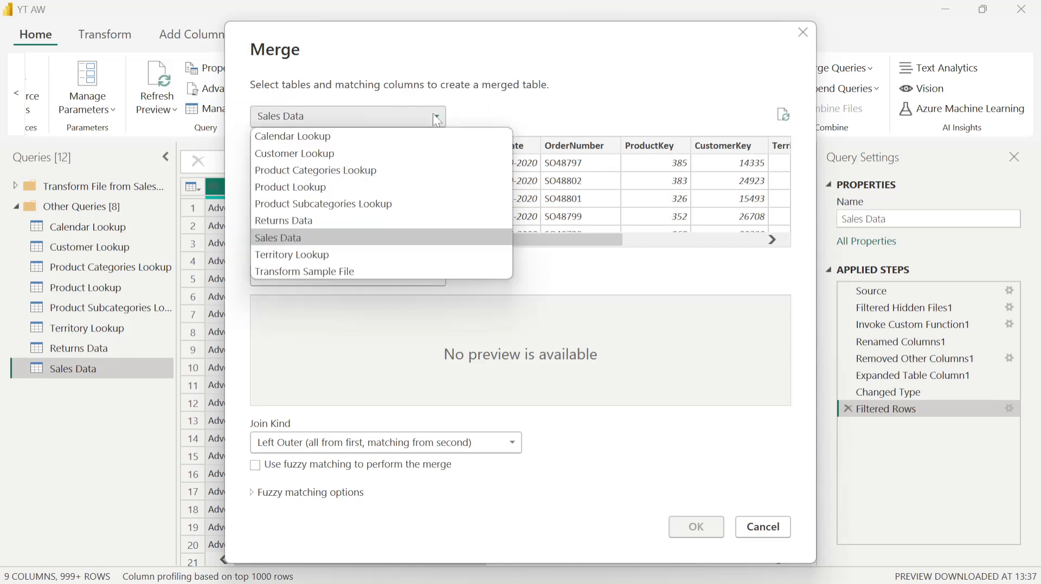
{"action": "left_click", "coordinate": [467, 124]}
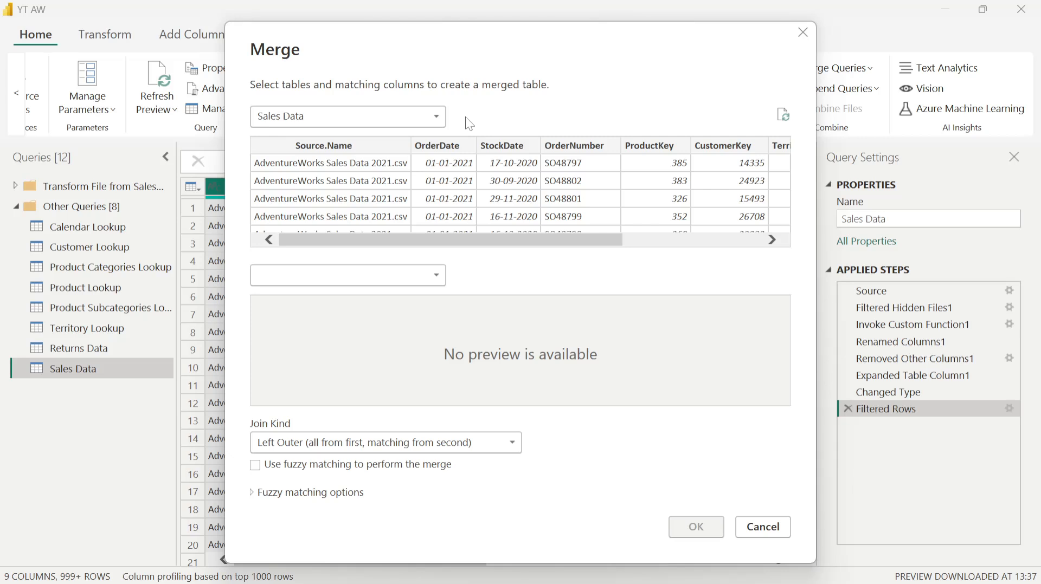
{"action": "left_click", "coordinate": [437, 116]}
{"action": "left_click", "coordinate": [324, 154]}
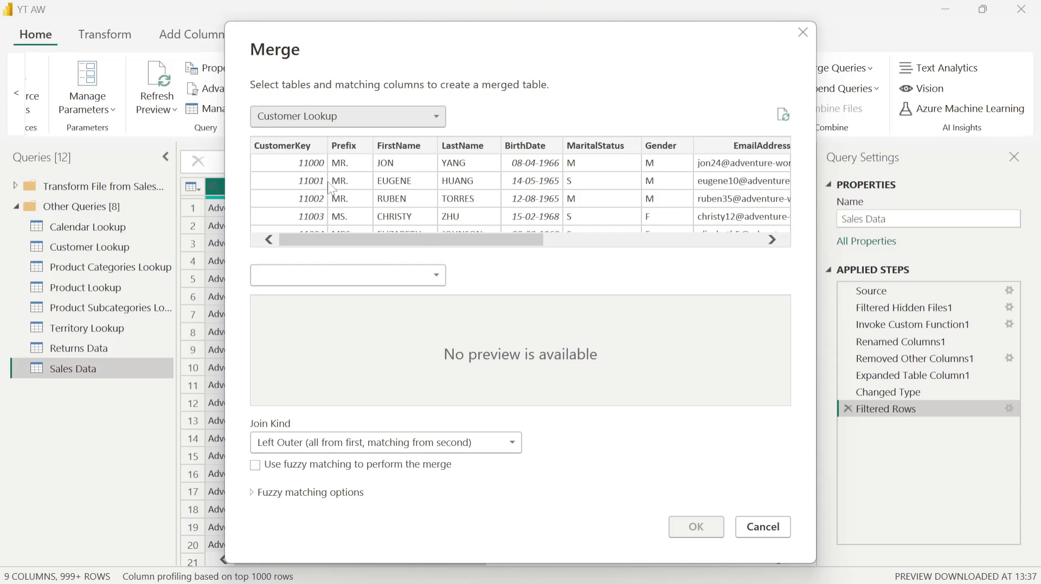
Set Product Lookup as the first merge table and Sales Data as the second, matching them on their ProductKey columns.
{"action": "left_click", "coordinate": [418, 118]}
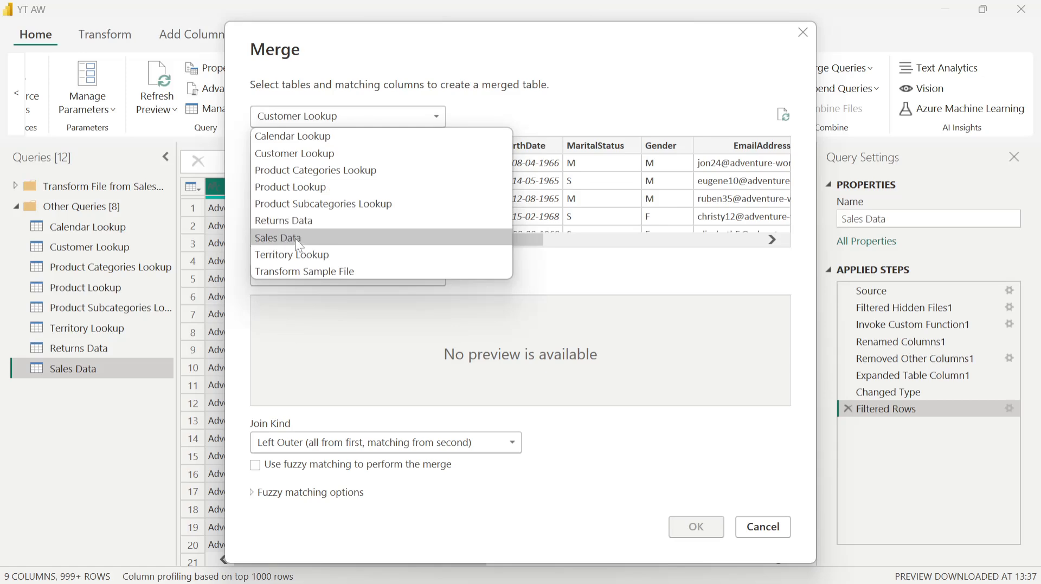
{"action": "left_click", "coordinate": [314, 182]}
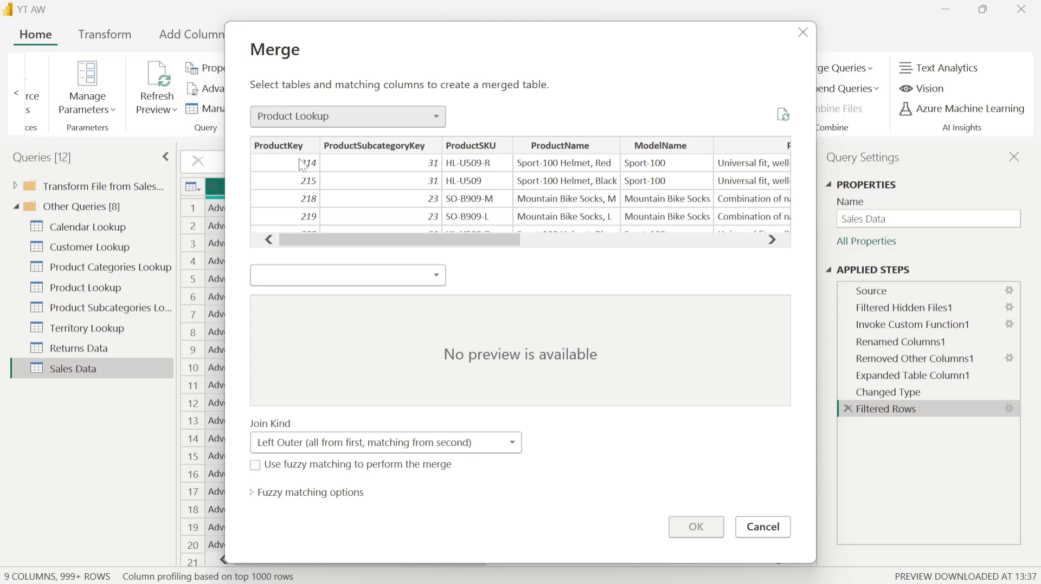
{"action": "left_click", "coordinate": [421, 276]}
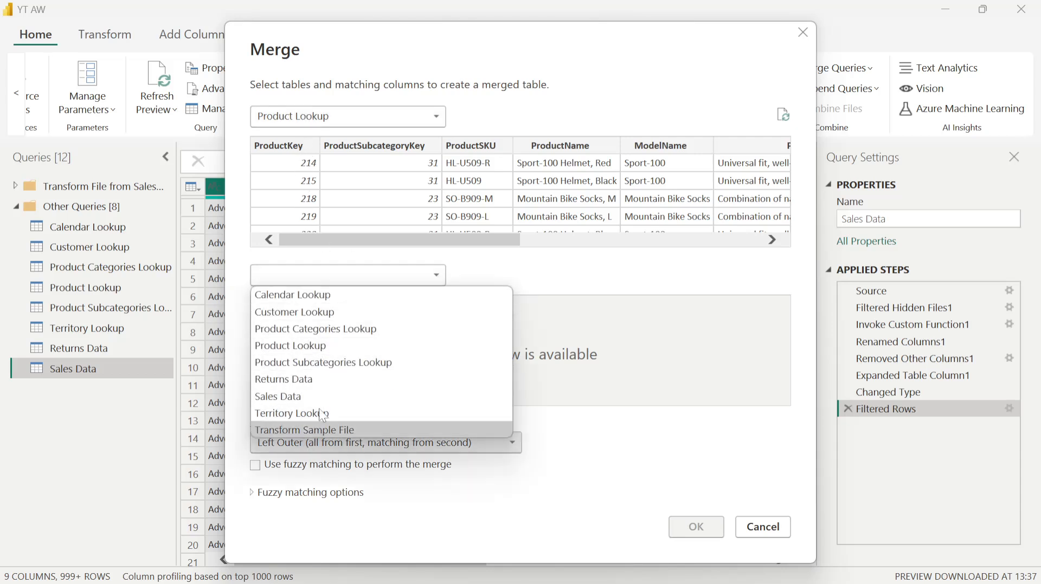
{"action": "left_click", "coordinate": [311, 395]}
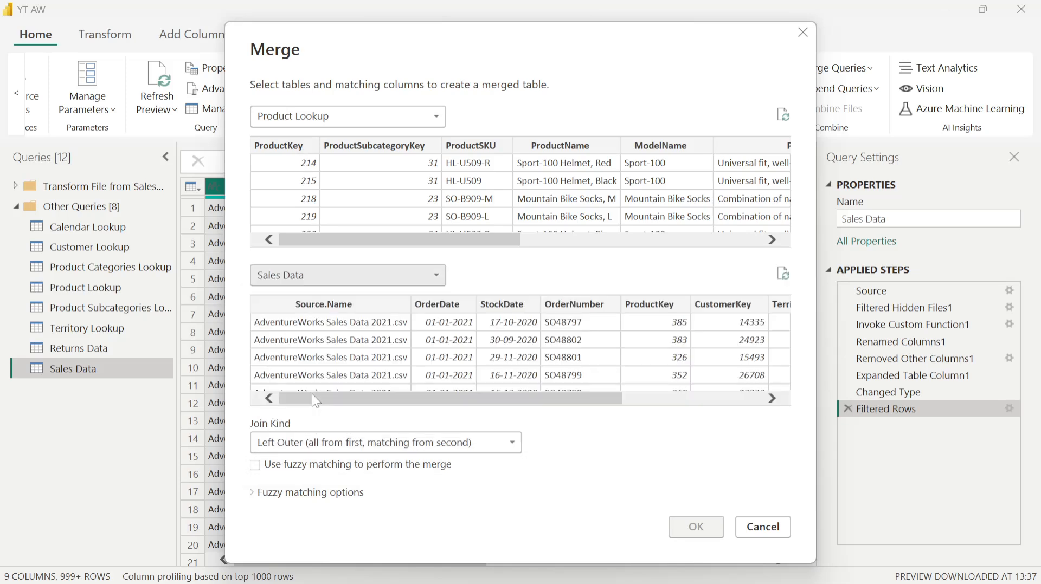
{"action": "left_click", "coordinate": [297, 152]}
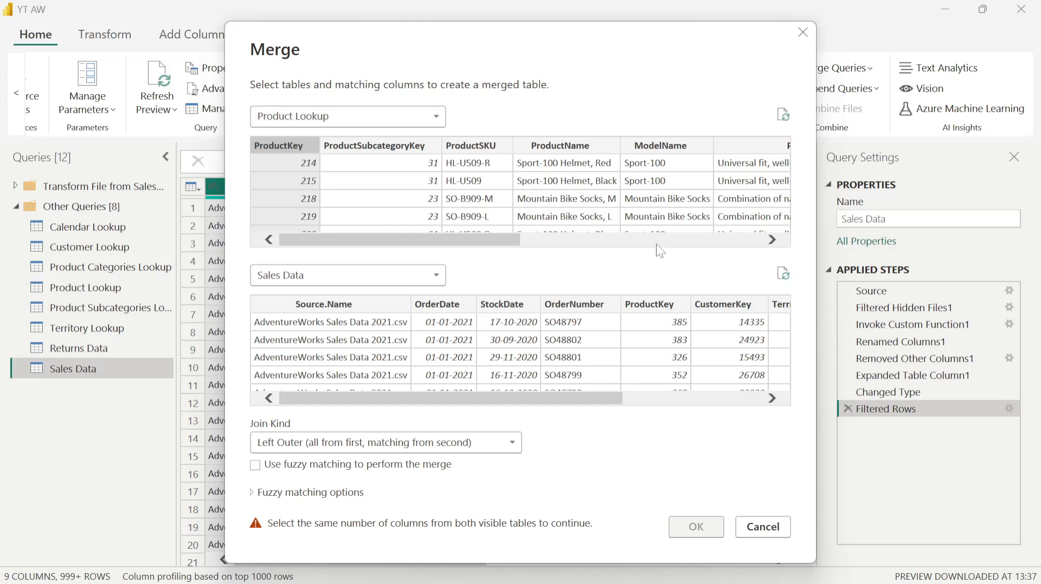
{"action": "left_click", "coordinate": [665, 310]}
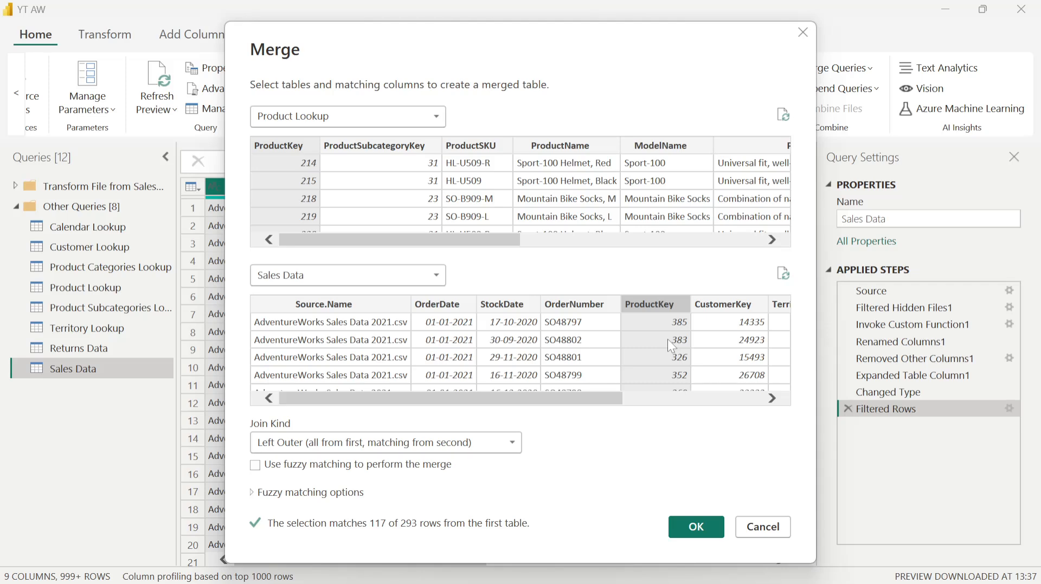
Examine the join kinds offered for merging Product Lookup with Sales Data.
{"action": "mouse_move", "coordinate": [522, 48]}
{"action": "left_mouse_down"}
{"action": "mouse_move", "coordinate": [545, 40]}
{"action": "mouse_move", "coordinate": [536, 44]}
{"action": "left_mouse_up"}
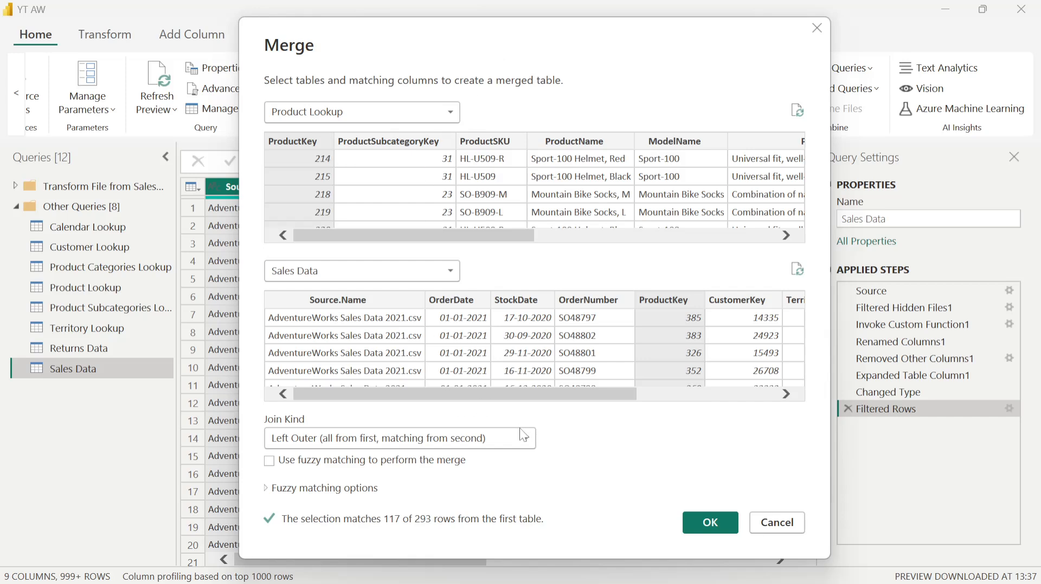
{"action": "left_click", "coordinate": [520, 447]}
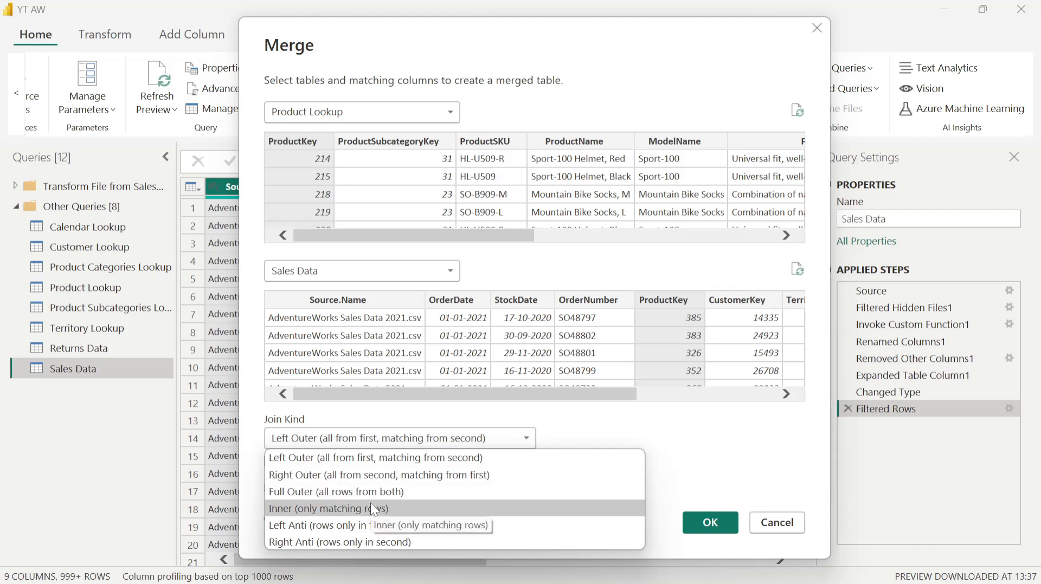
{"action": "left_click", "coordinate": [587, 435]}
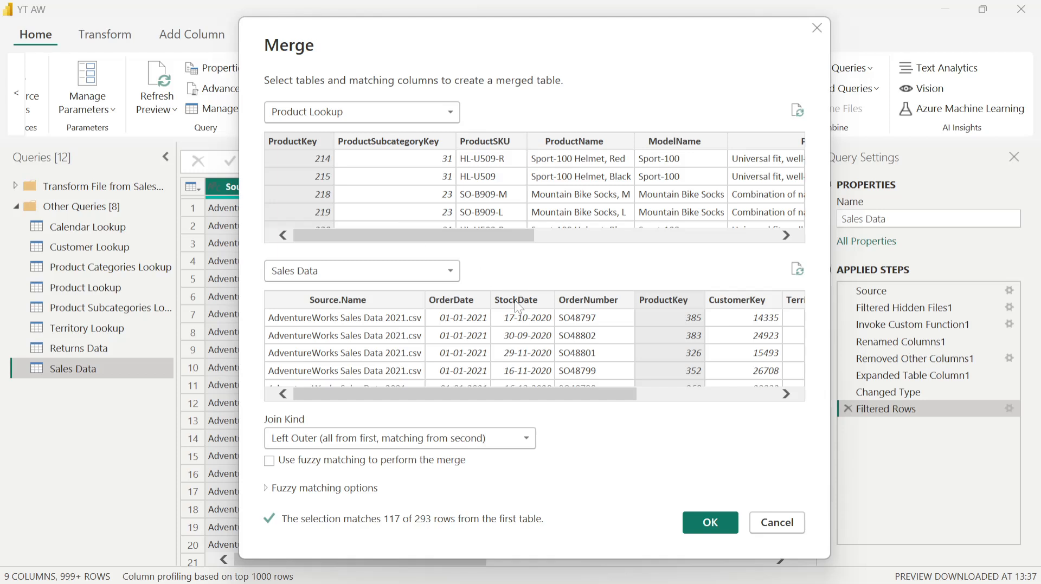
{"action": "left_click", "coordinate": [483, 435]}
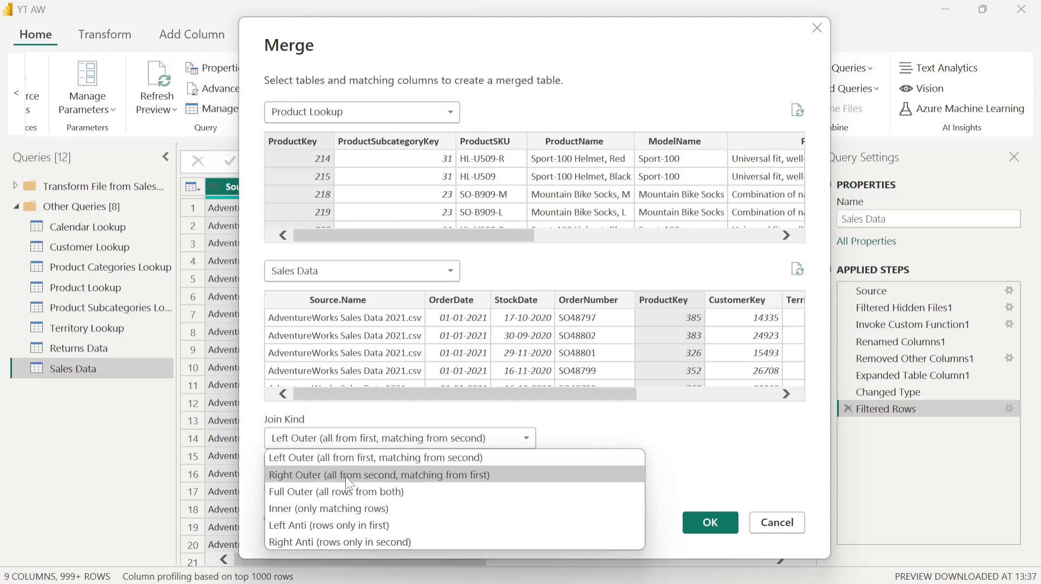
{"action": "left_click", "coordinate": [608, 427]}
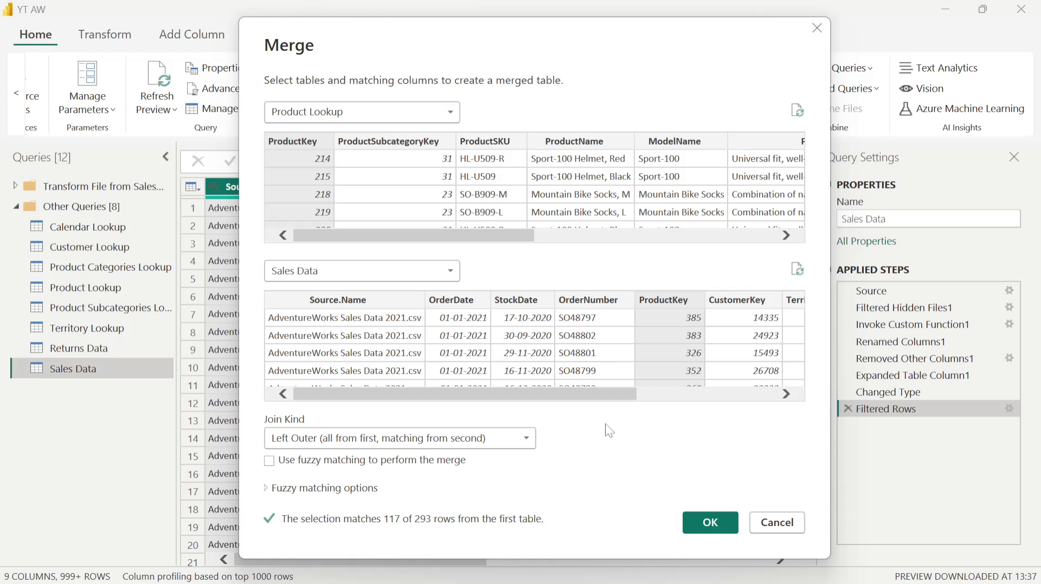
{"action": "left_click", "coordinate": [514, 447]}
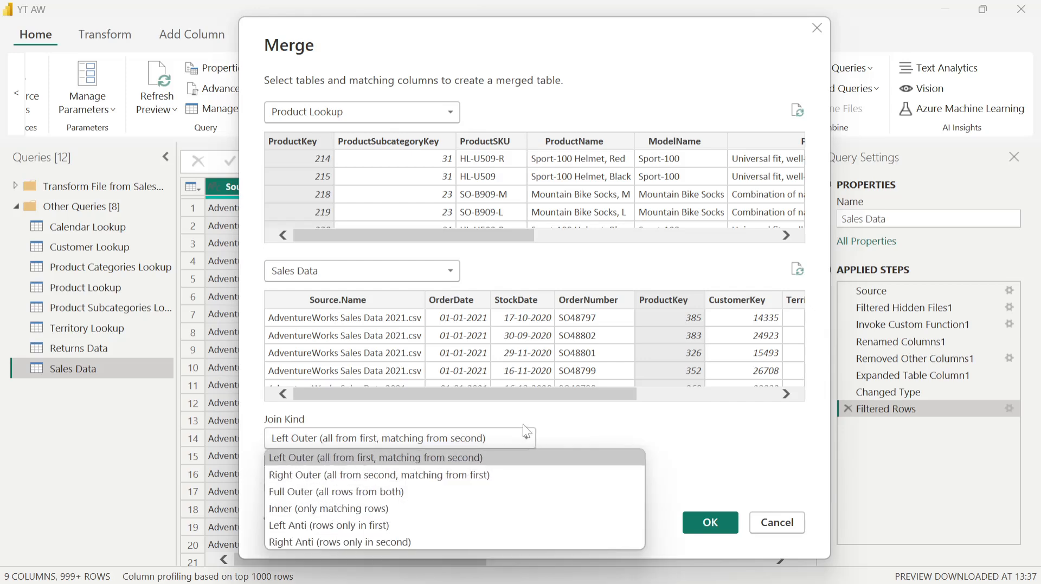
{"action": "left_click", "coordinate": [584, 438]}
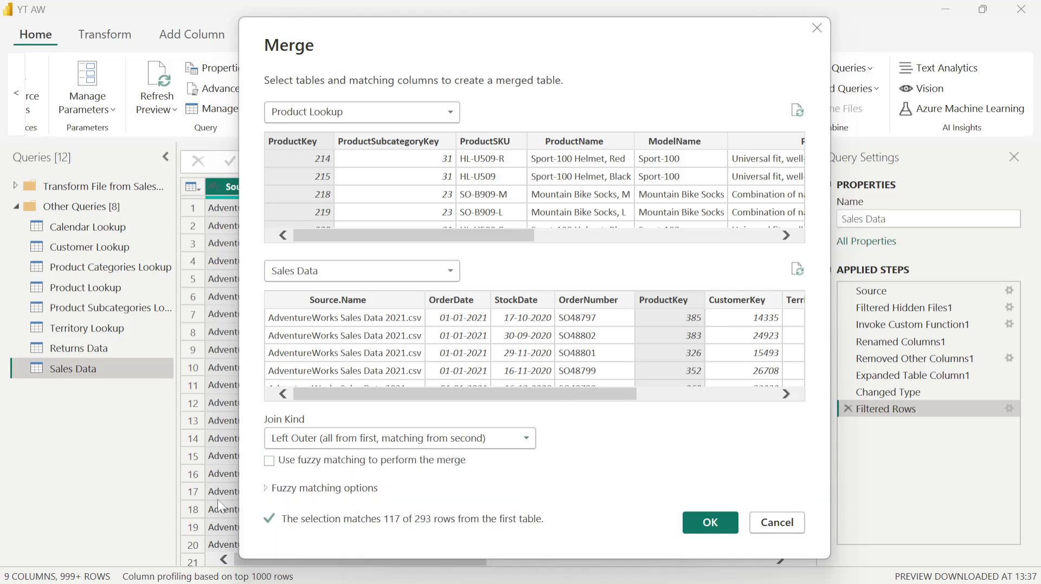
Try fuzzy matching for the merge and examine its options, including case handling, maximum number of matches and transformation table.
{"action": "left_click", "coordinate": [269, 488]}
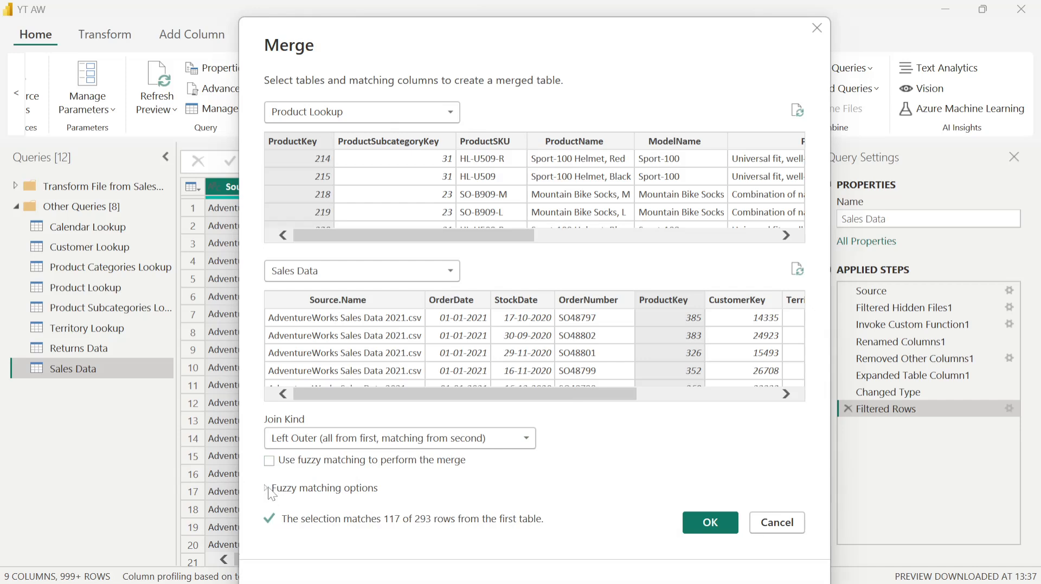
{"action": "scroll", "coordinate": [440, 519], "scroll_direction": "down", "scroll_amount": 1}
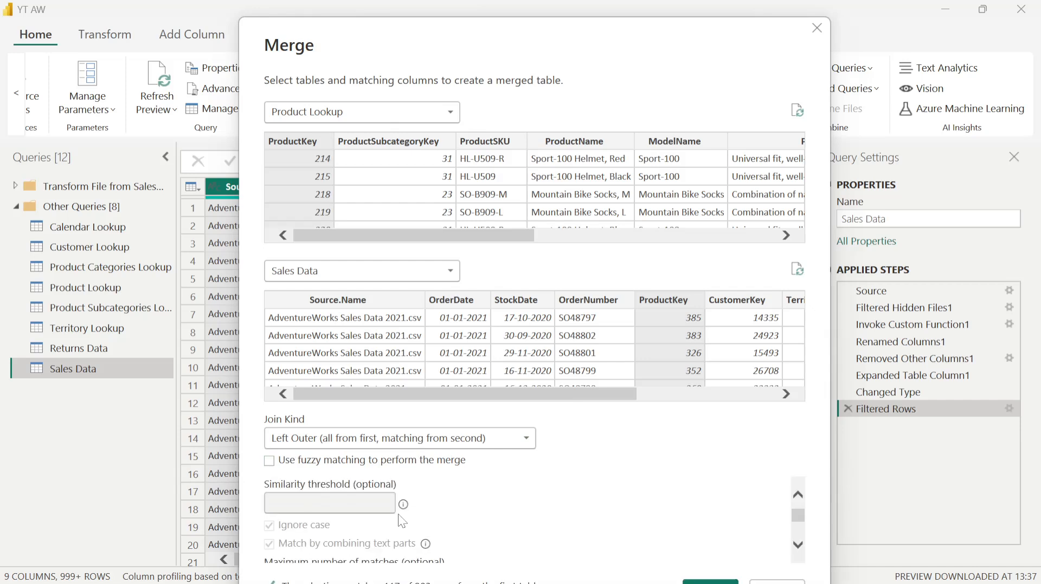
{"action": "left_click", "coordinate": [269, 461]}
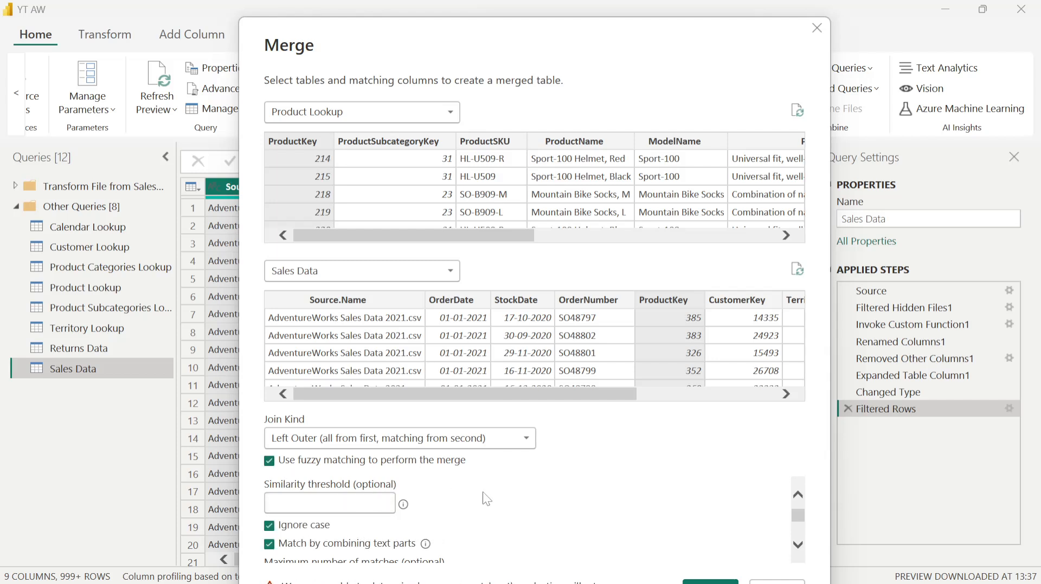
{"action": "scroll", "coordinate": [522, 499], "scroll_direction": "down", "scroll_amount": 1}
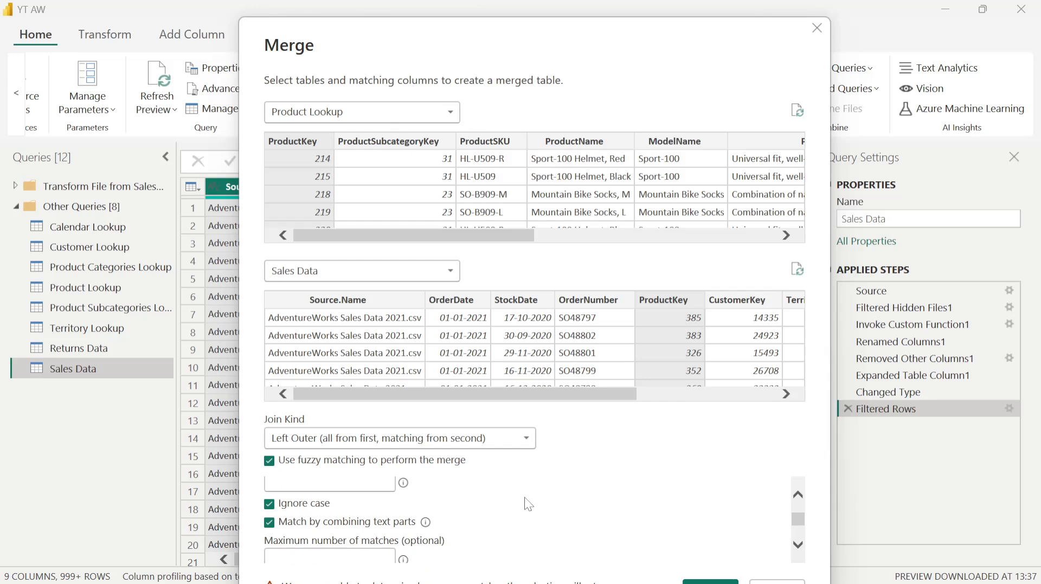
{"action": "scroll", "coordinate": [525, 503], "scroll_direction": "down", "scroll_amount": 1}
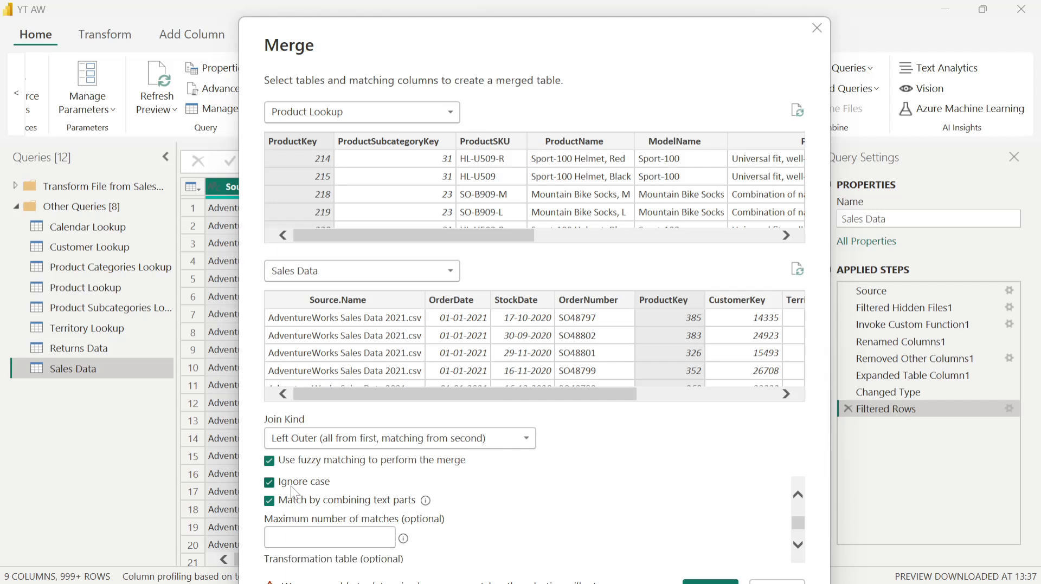
{"action": "mouse_move", "coordinate": [426, 504]}
{"action": "scroll", "coordinate": [437, 525], "scroll_direction": "down", "scroll_amount": 1}
{"action": "scroll", "coordinate": [538, 533], "scroll_direction": "up", "scroll_amount": 3}
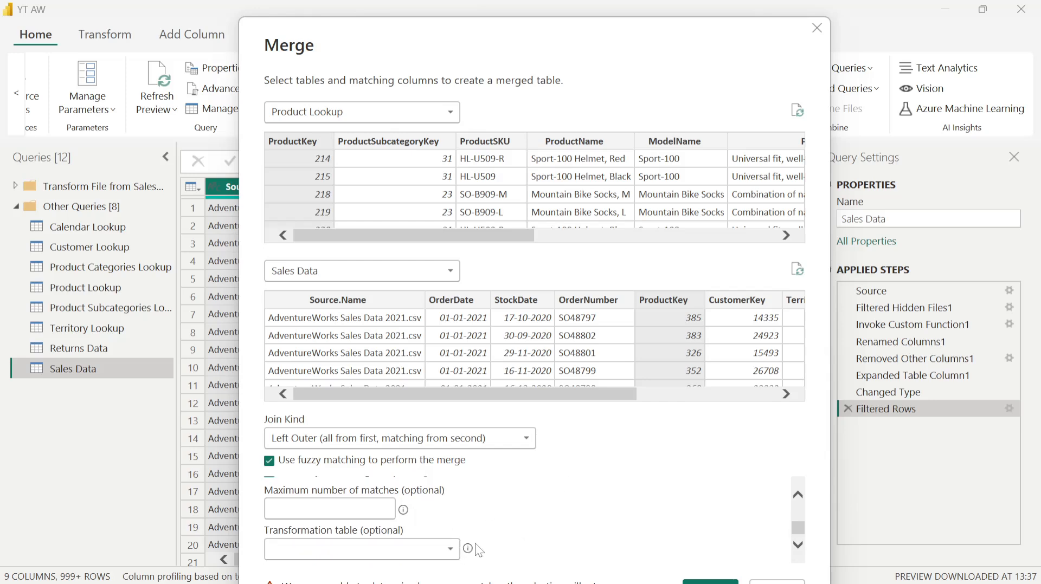
{"action": "left_click", "coordinate": [269, 462]}
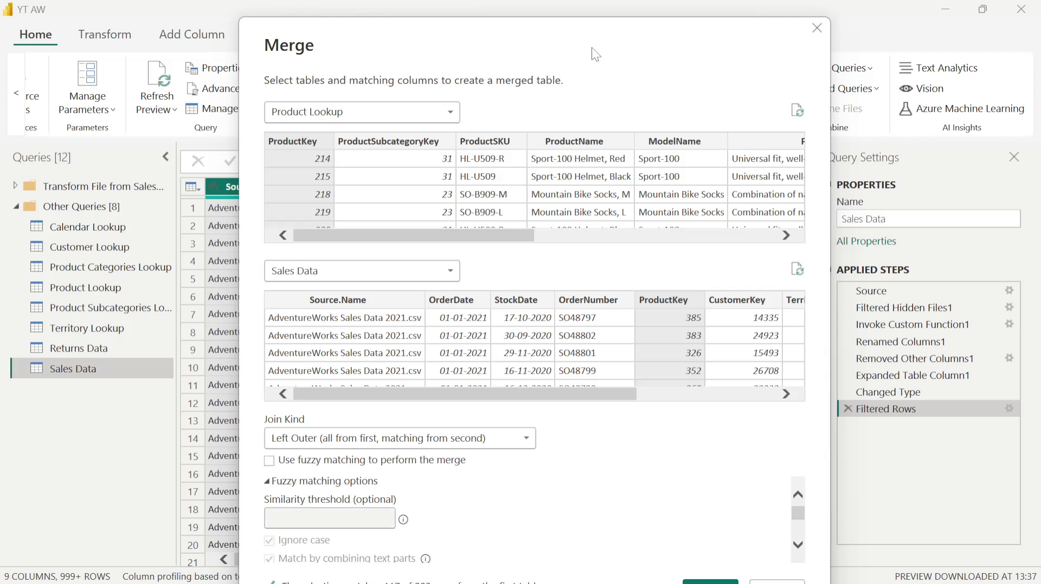
Create the merged query from Product Lookup and Sales Data with the Left Outer join kind.
{"action": "mouse_move", "coordinate": [587, 38]}
{"action": "left_mouse_down"}
{"action": "mouse_move", "coordinate": [580, 6]}
{"action": "mouse_move", "coordinate": [584, 18]}
{"action": "left_mouse_up"}
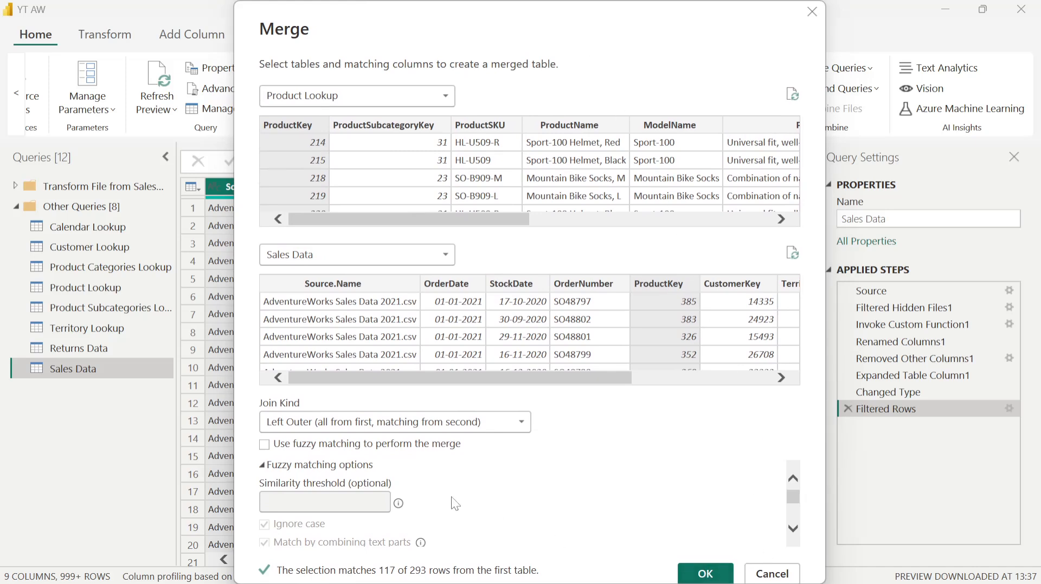
{"action": "left_click", "coordinate": [699, 574]}
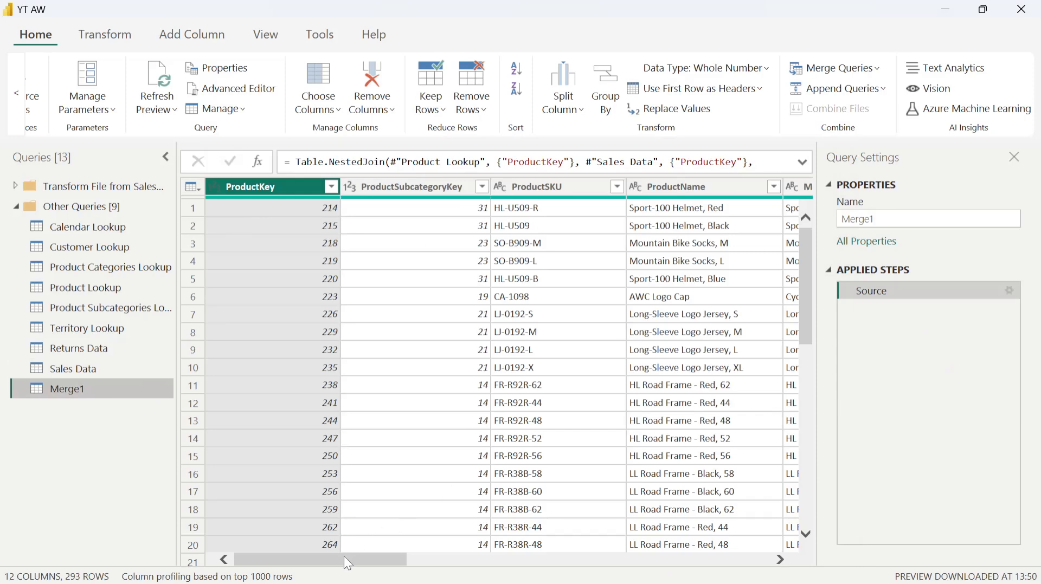
Expand the nested Sales Data column in the merged query to only OrderQuantity, using the original column name as prefix.
{"action": "left_click_drag", "start_coordinate": [347, 563], "coordinate": [718, 528]}
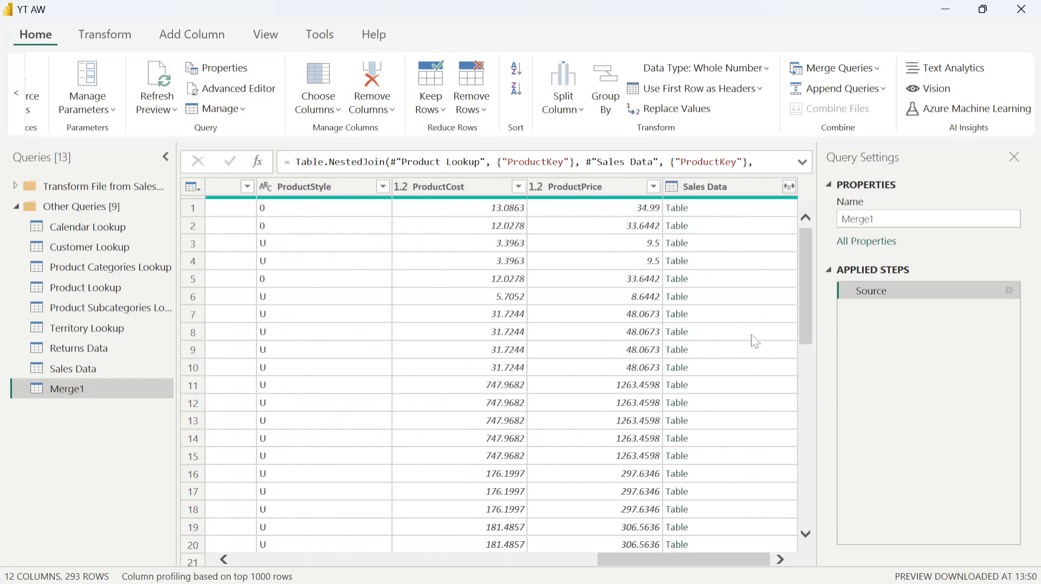
{"action": "left_click", "coordinate": [790, 188]}
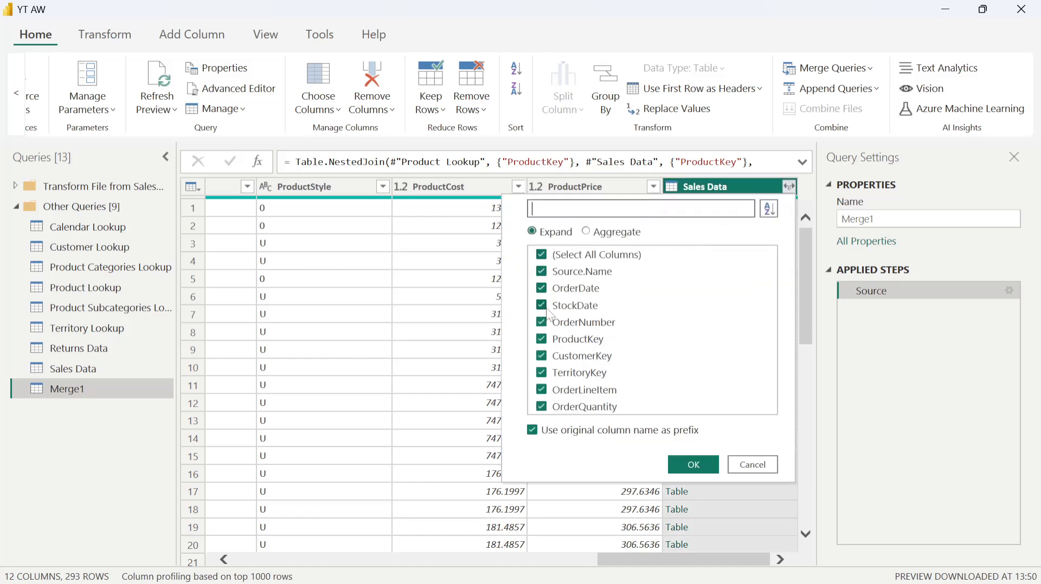
{"action": "left_click", "coordinate": [542, 255]}
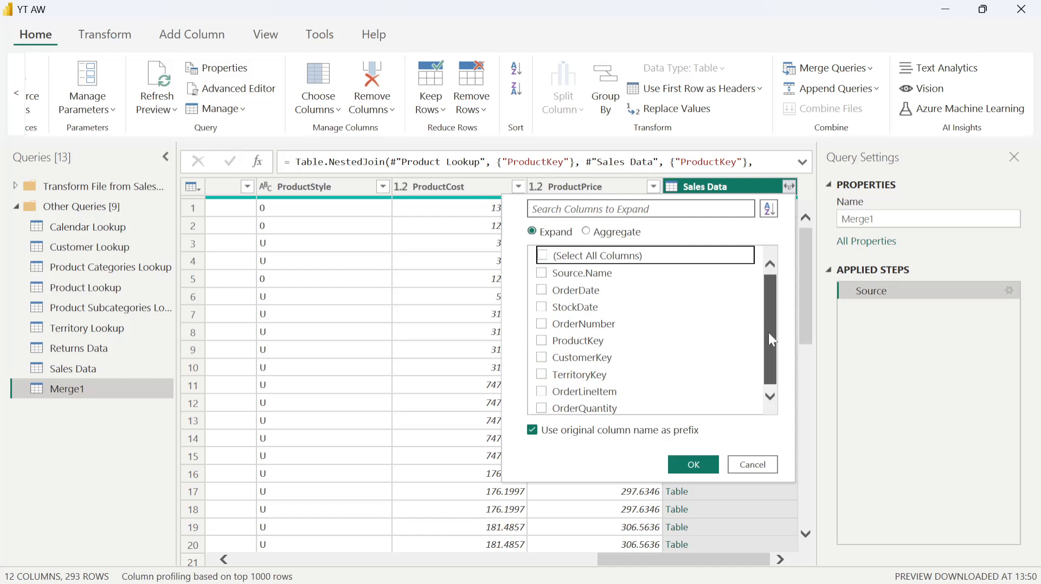
{"action": "left_click", "coordinate": [541, 407]}
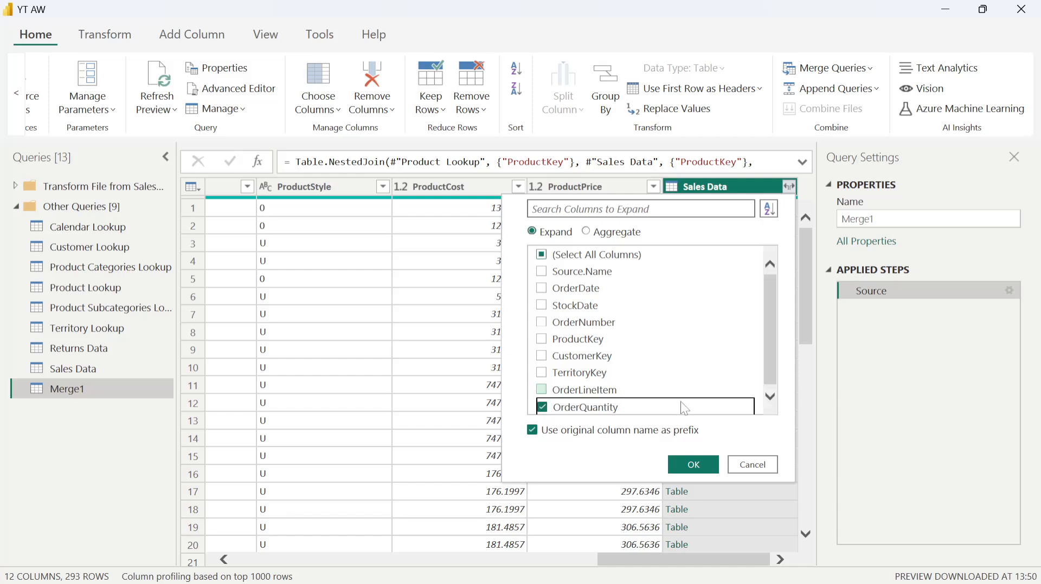
{"action": "left_click", "coordinate": [688, 466]}
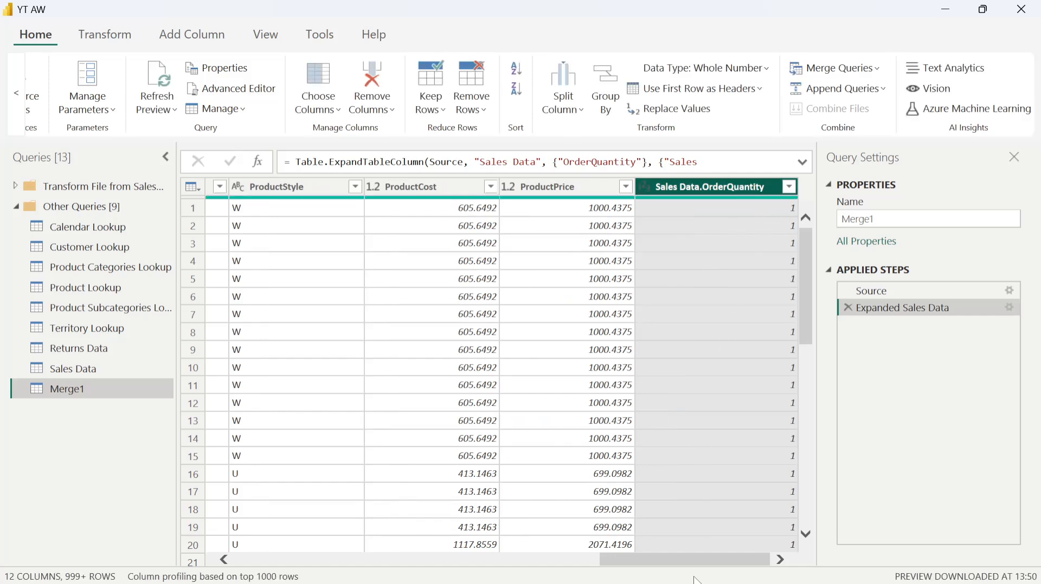
Try to filter the merged query's ProductKey column to 385 by deselecting all values and searching for it.
{"action": "left_click_drag", "start_coordinate": [719, 560], "coordinate": [359, 560]}
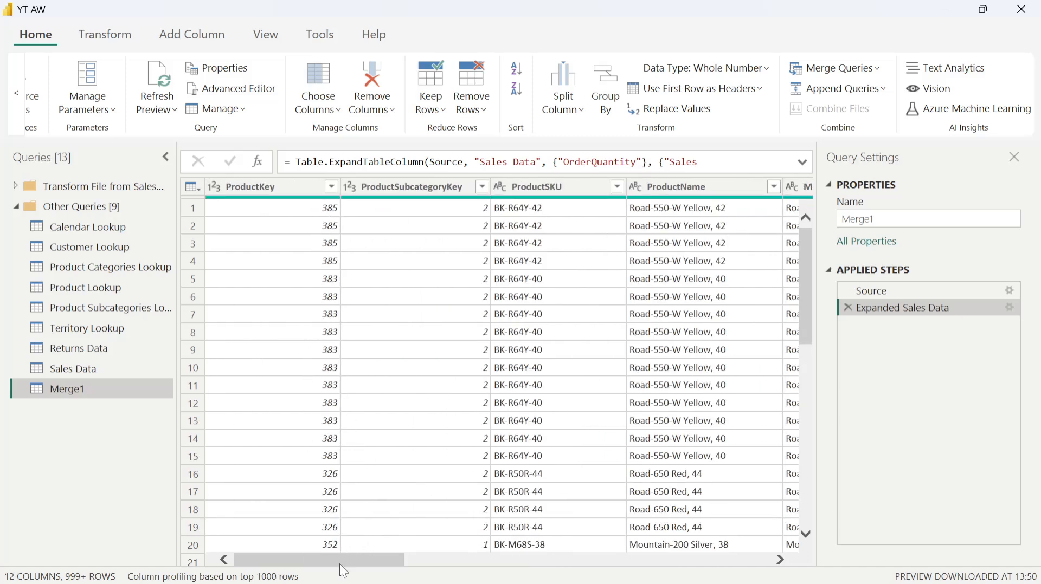
{"action": "mouse_move", "coordinate": [339, 564]}
{"action": "left_mouse_down"}
{"action": "mouse_move", "coordinate": [359, 560]}
{"action": "mouse_move", "coordinate": [340, 561]}
{"action": "left_mouse_up"}
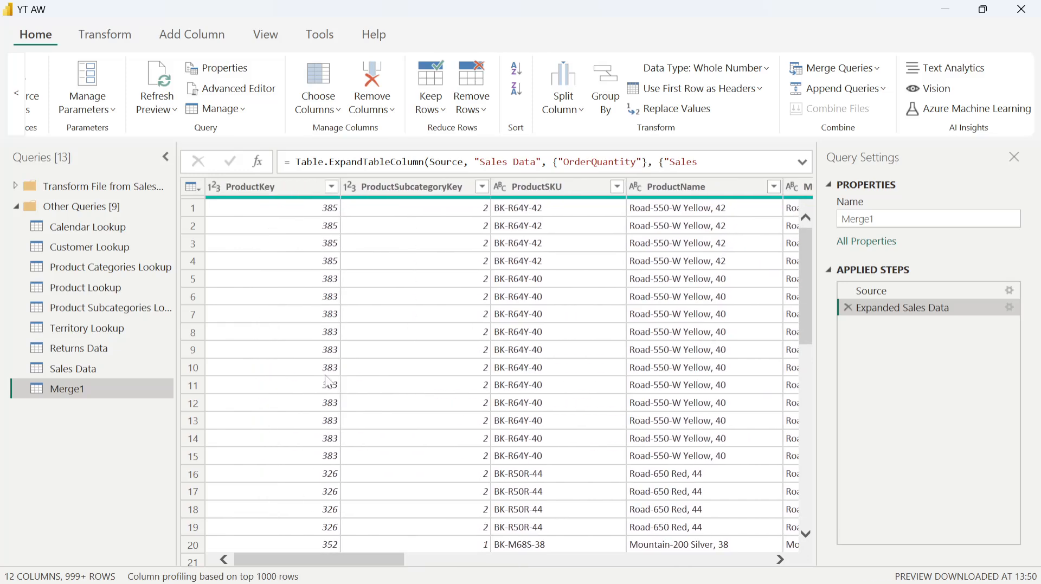
{"action": "left_click", "coordinate": [331, 187]}
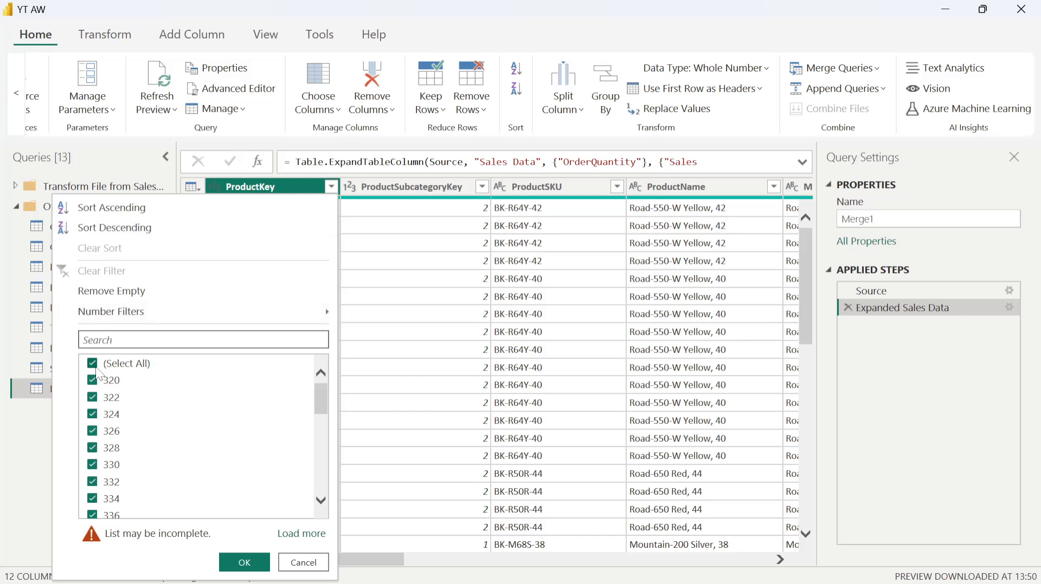
{"action": "left_click", "coordinate": [92, 363]}
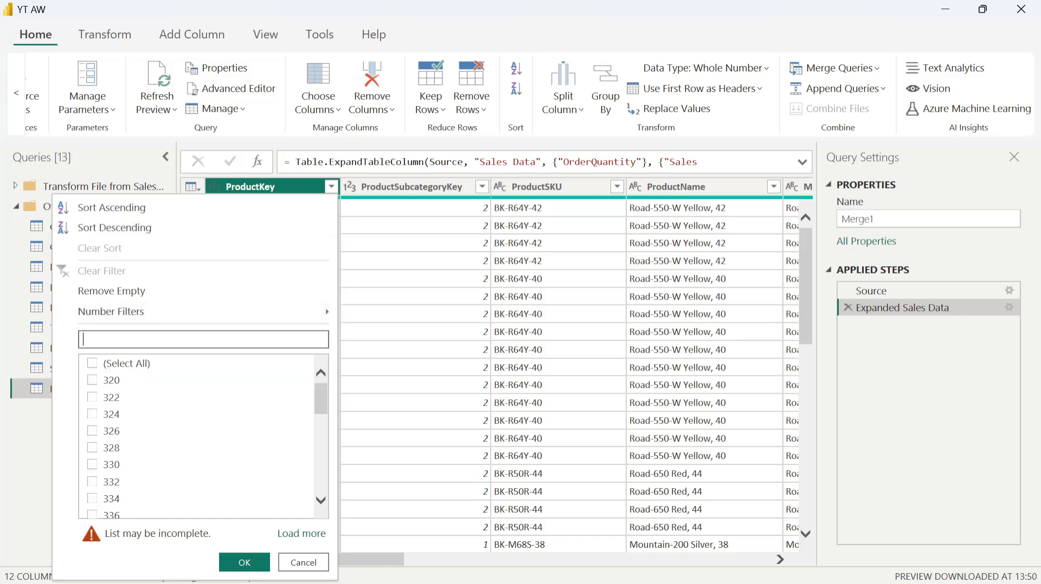
{"action": "type", "text": "385"}
{"action": "key", "text": "Return"}
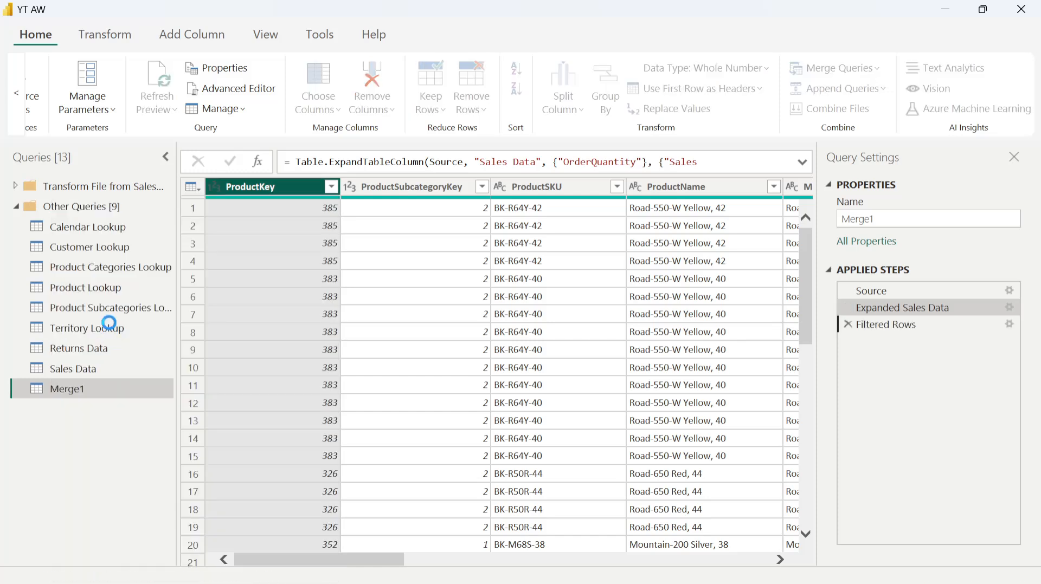
Refilter the merged query's ProductKey column so that only product key 385 is included.
{"action": "left_click", "coordinate": [331, 187]}
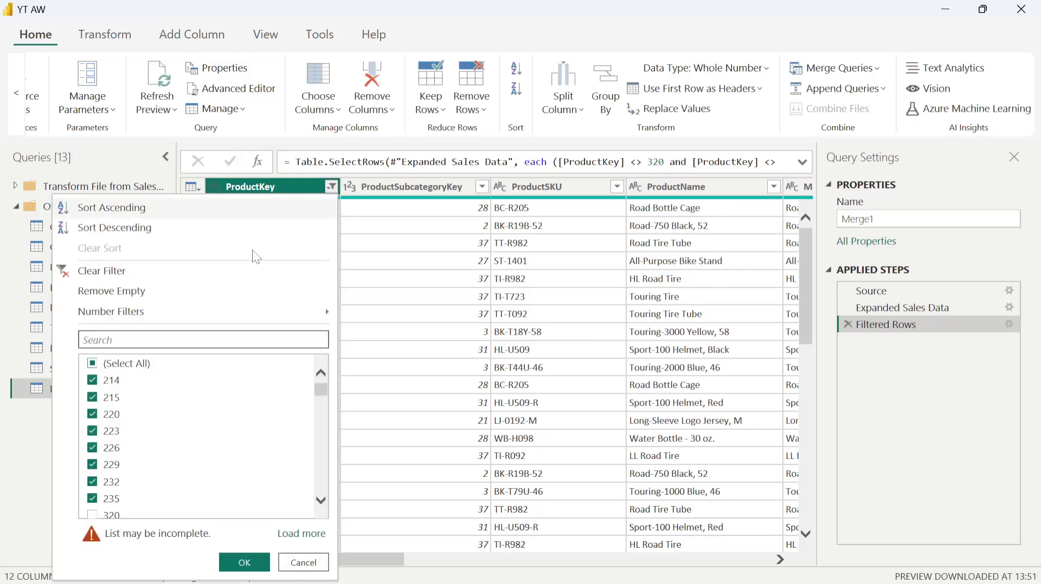
{"action": "left_click", "coordinate": [94, 369]}
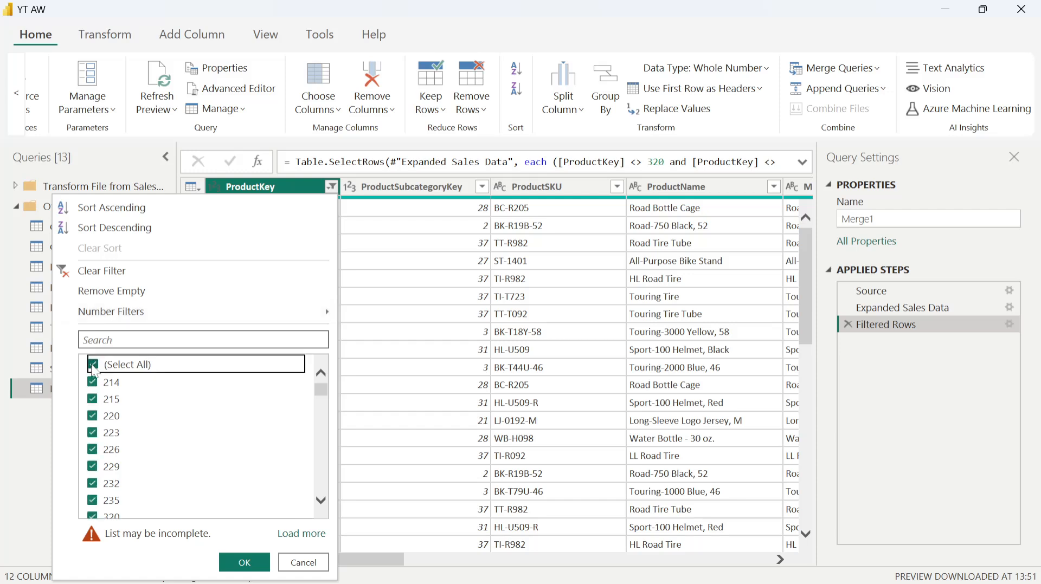
{"action": "left_click", "coordinate": [93, 364]}
{"action": "left_click", "coordinate": [93, 364]}
{"action": "key", "text": "shift+Tab"}
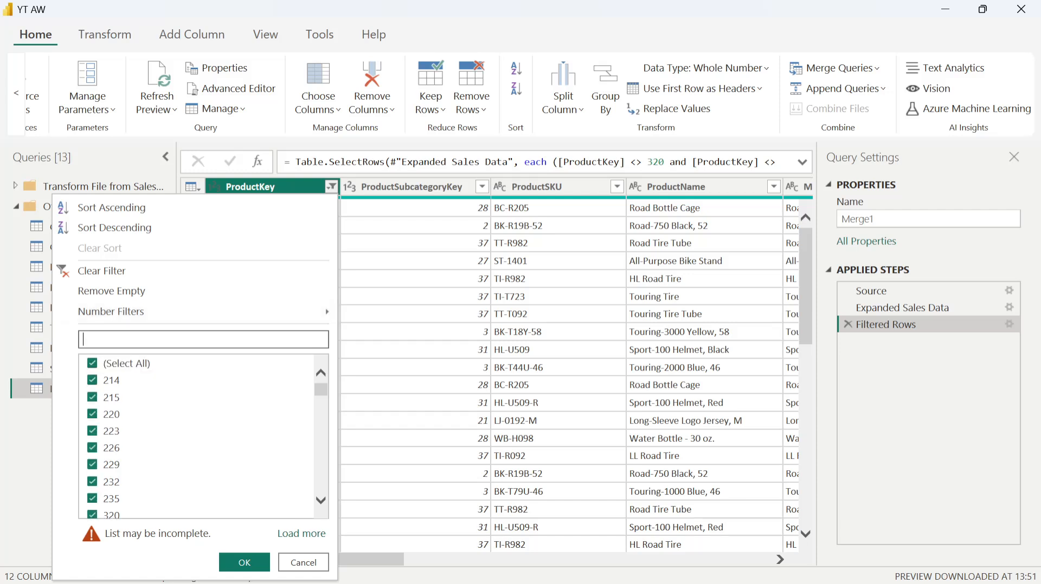
{"action": "key", "text": "Tab"}
{"action": "key", "text": "space"}
{"action": "key", "text": "shift+Tab"}
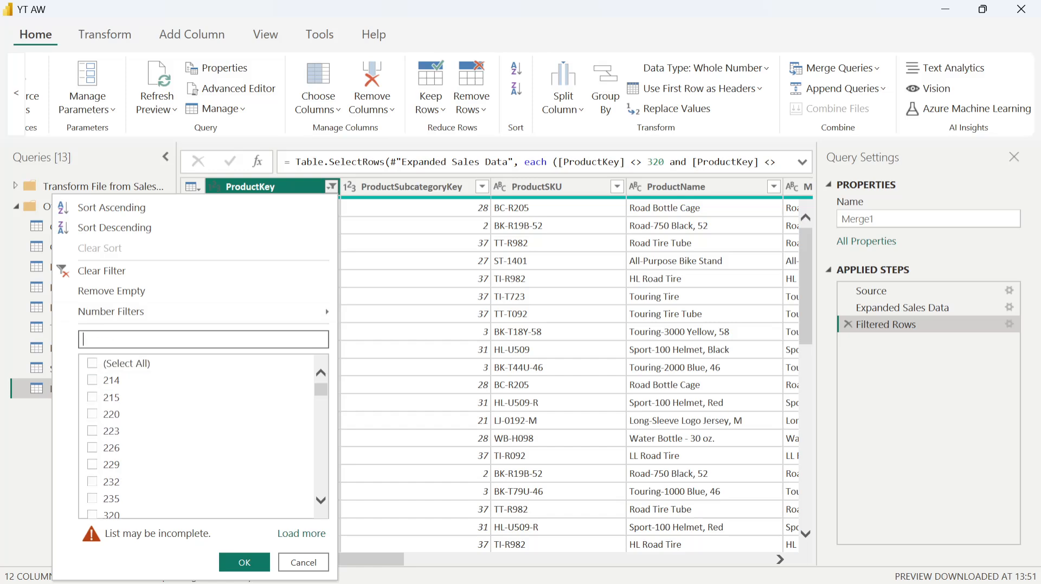
{"action": "key", "text": "Tab"}
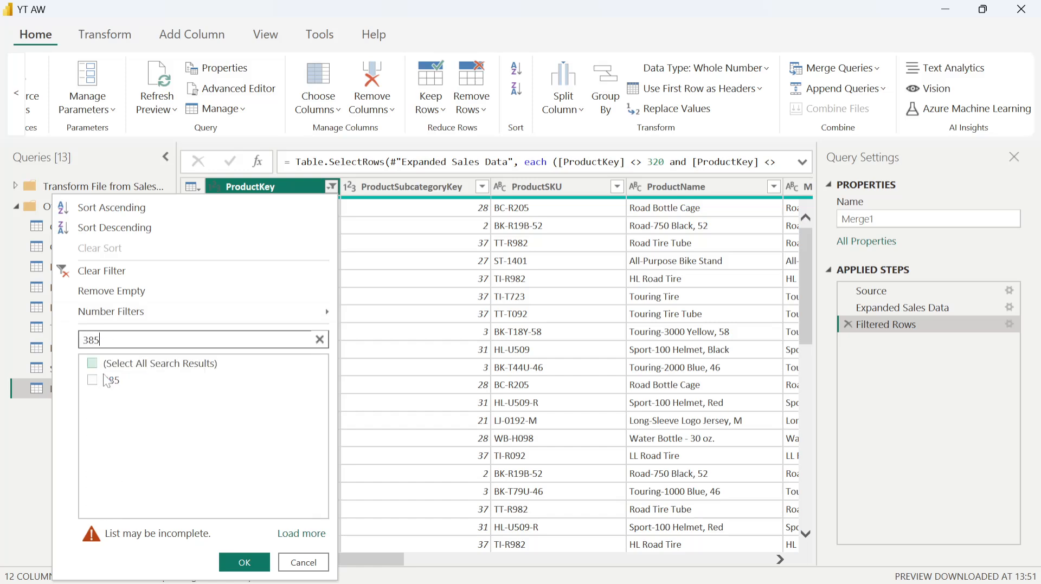
{"action": "key", "text": "Down"}
{"action": "key", "text": "space"}
{"action": "left_click", "coordinate": [242, 561]}
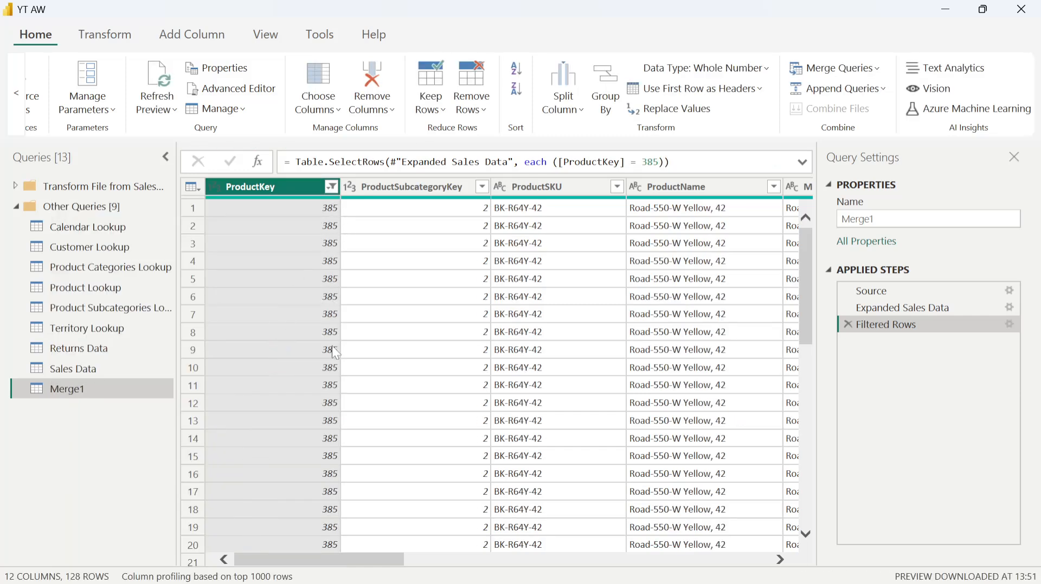
{"action": "left_click_drag", "start_coordinate": [350, 558], "coordinate": [387, 563]}
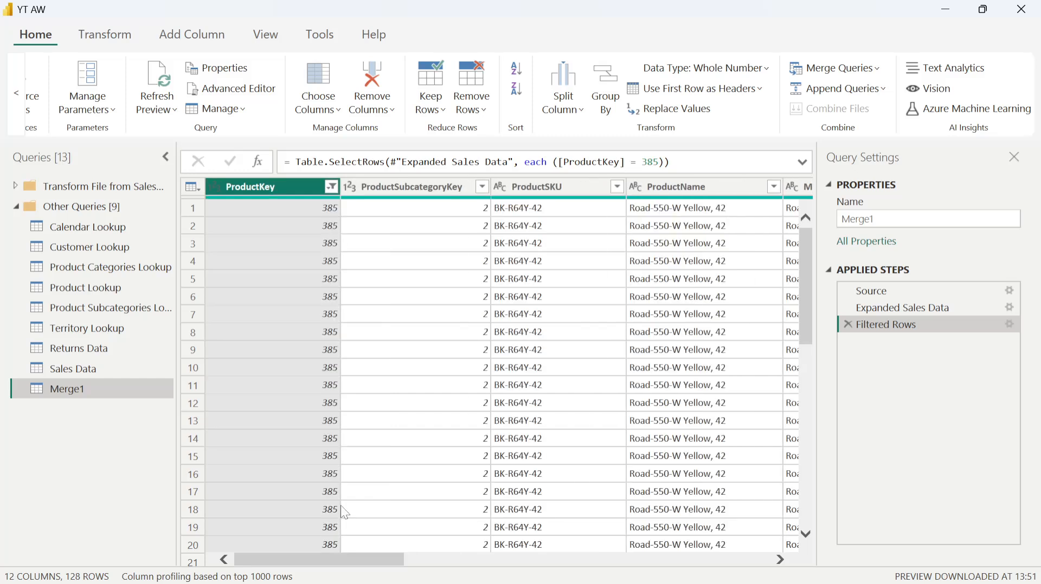
Clear the ProductKey filter and rename the merged query as MergeProduct&Sales.
{"action": "left_click", "coordinate": [331, 186]}
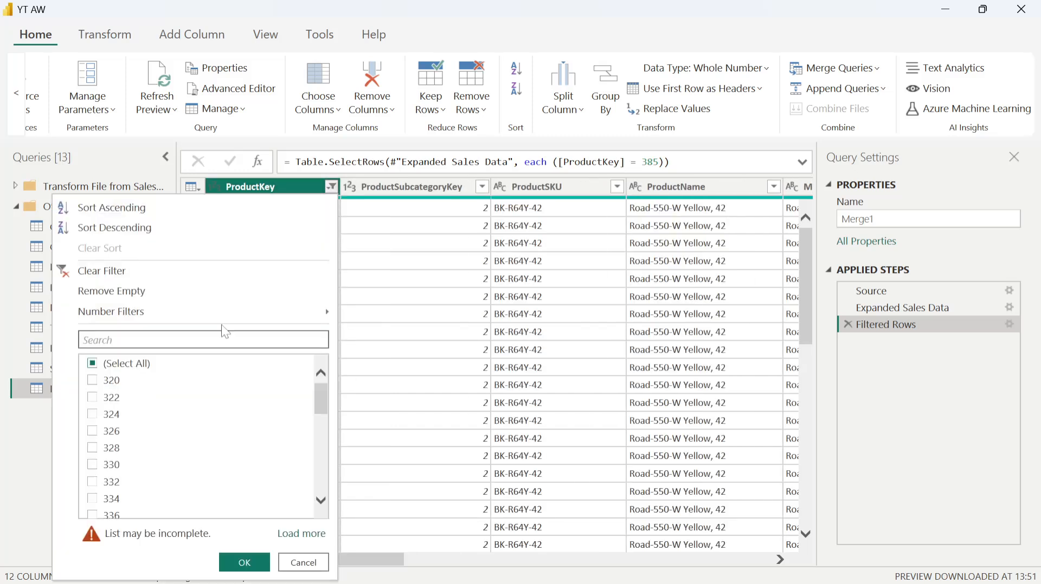
{"action": "left_click", "coordinate": [109, 271]}
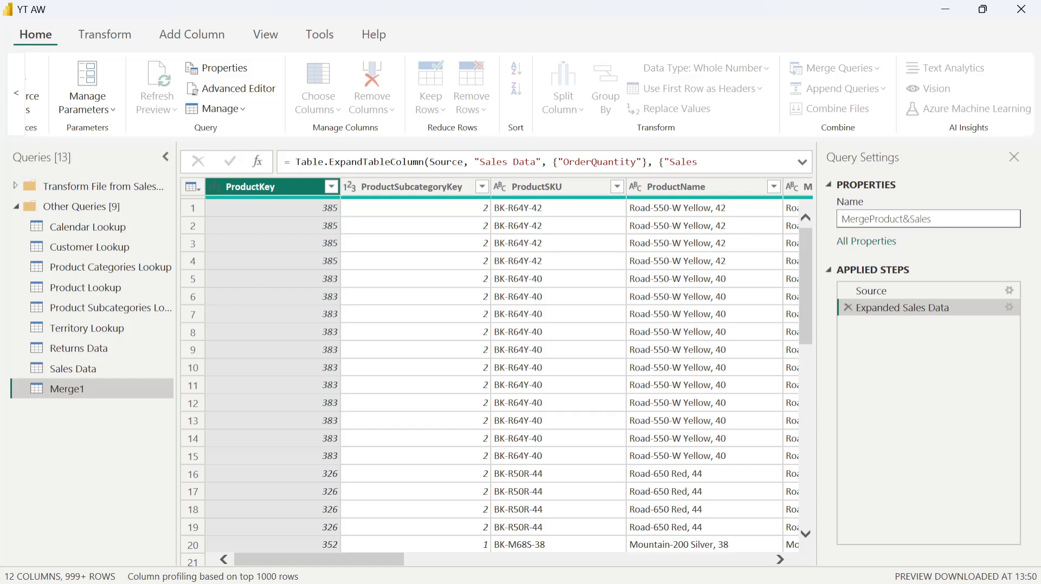
{"action": "key", "text": "Return"}
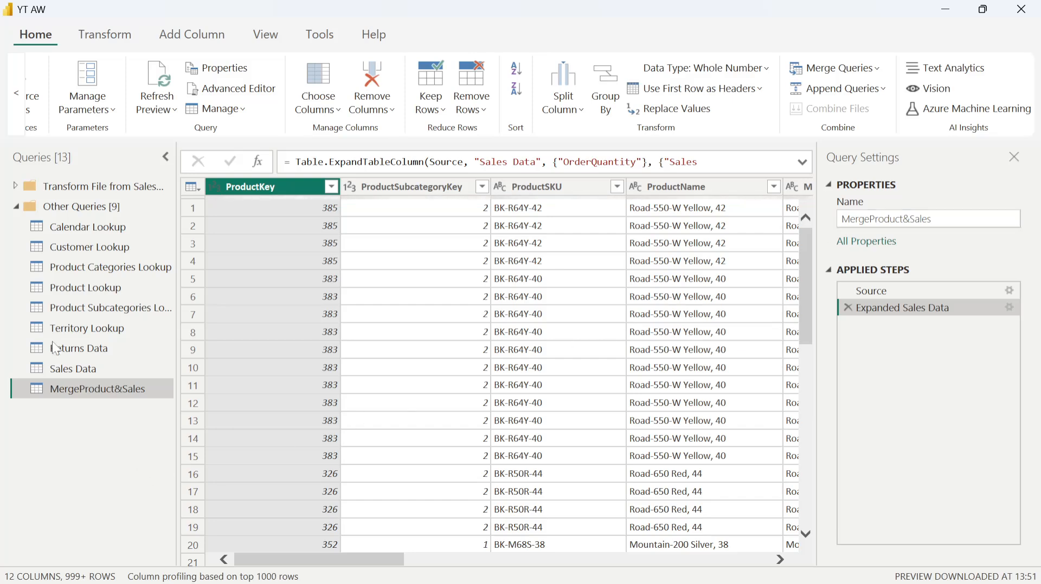
{"action": "left_click", "coordinate": [16, 208]}
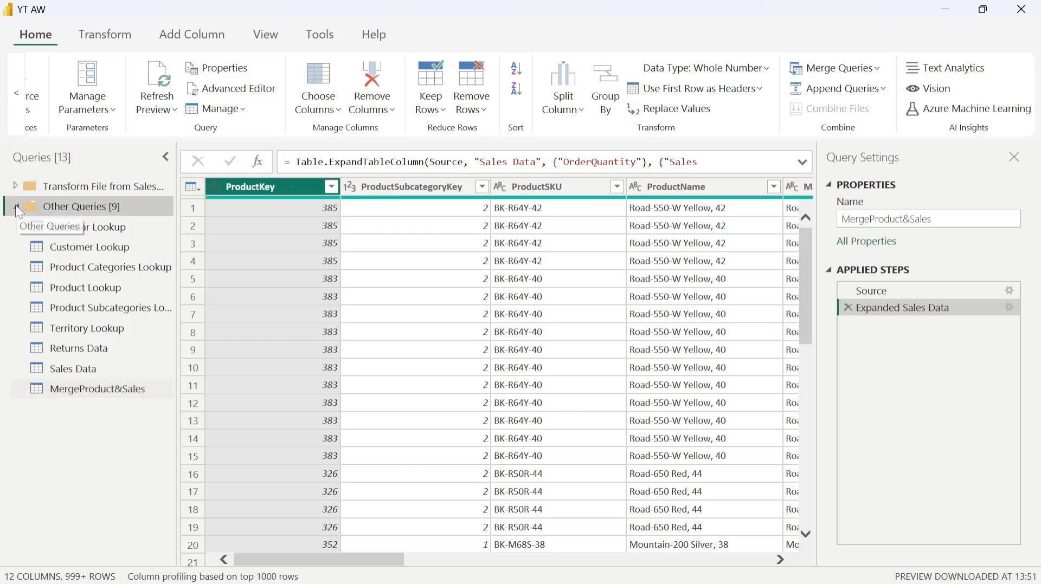
{"action": "left_click", "coordinate": [16, 207]}
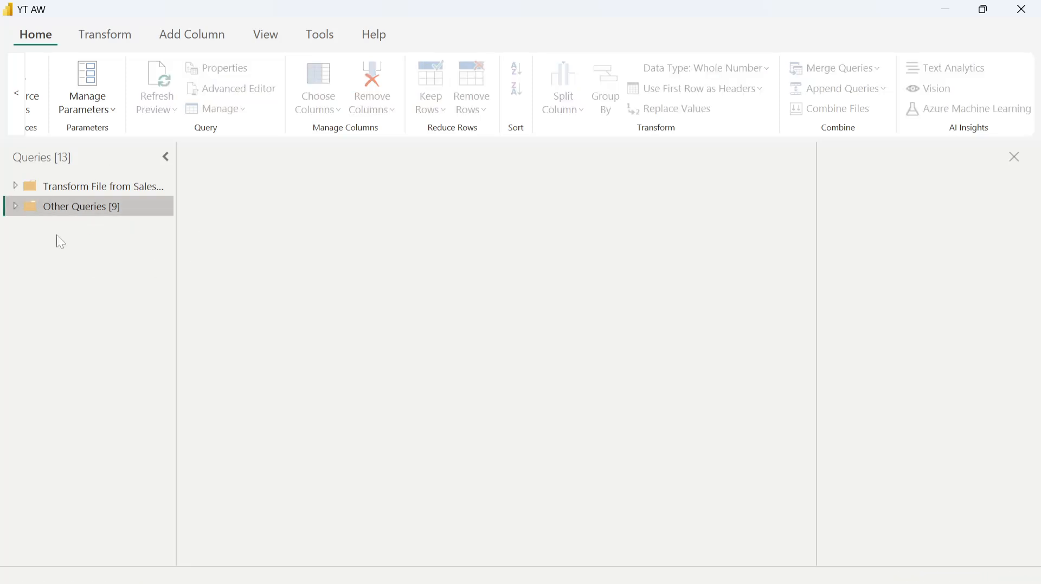
{"action": "left_click", "coordinate": [16, 209]}
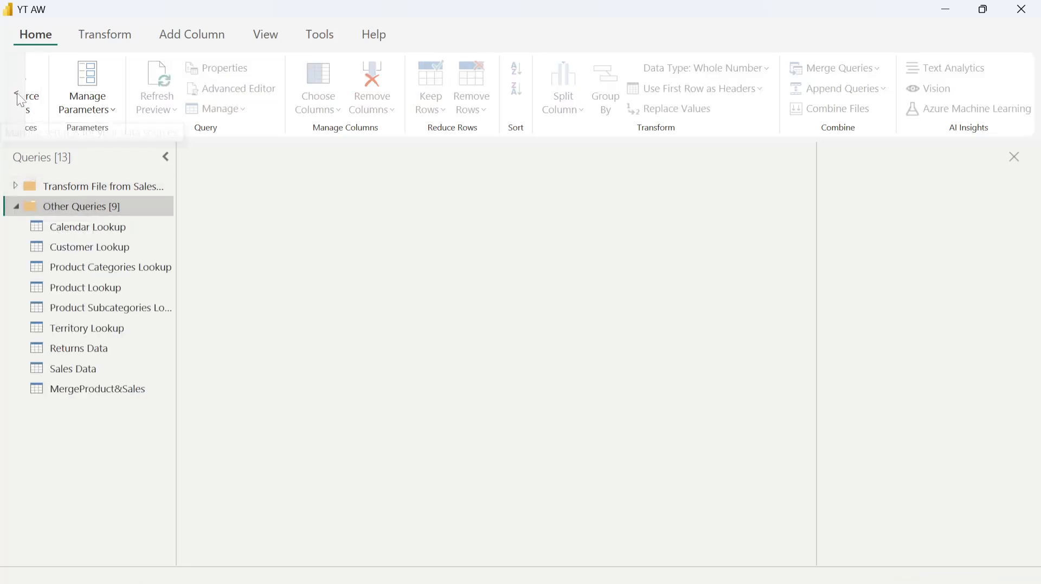
Apply the pending query changes to the data model and close the query editor.
{"action": "left_click", "coordinate": [42, 76]}
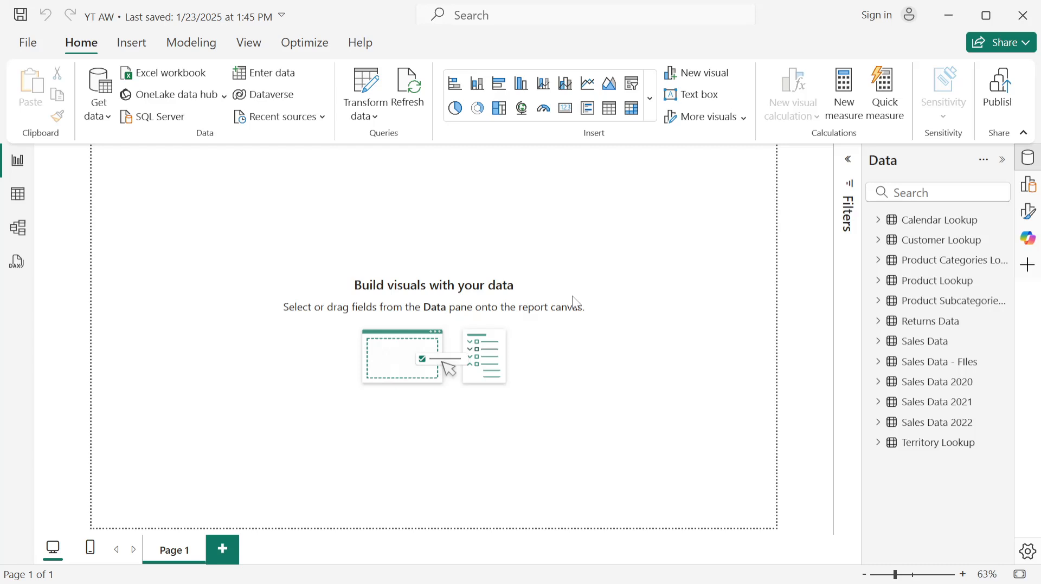
{"action": "left_click", "coordinate": [684, 161]}
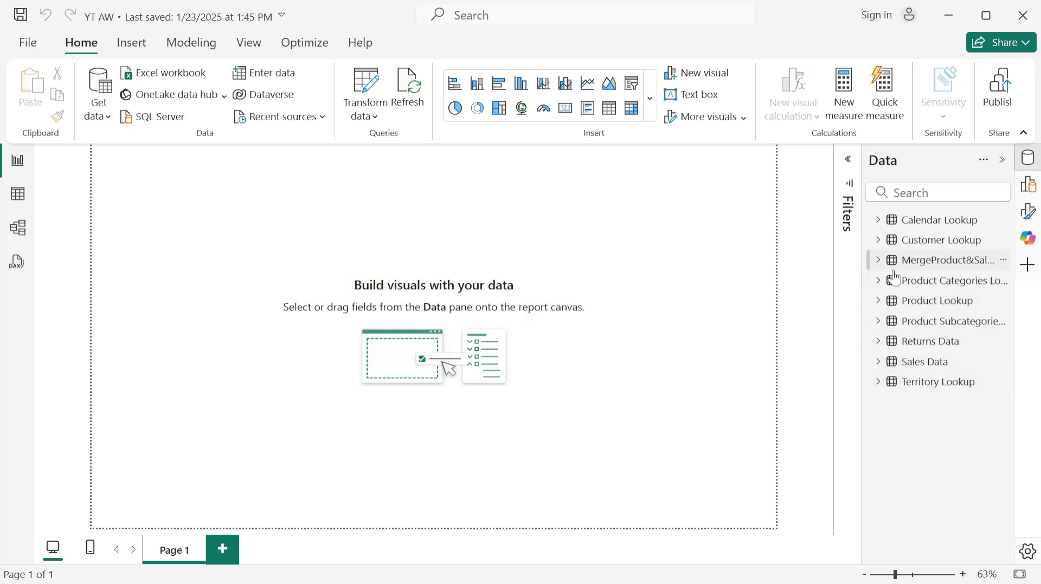
{"action": "key", "text": "alt+Tab"}
{"action": "key", "text": "alt+Tab"}
{"action": "key", "text": "alt+Tab"}
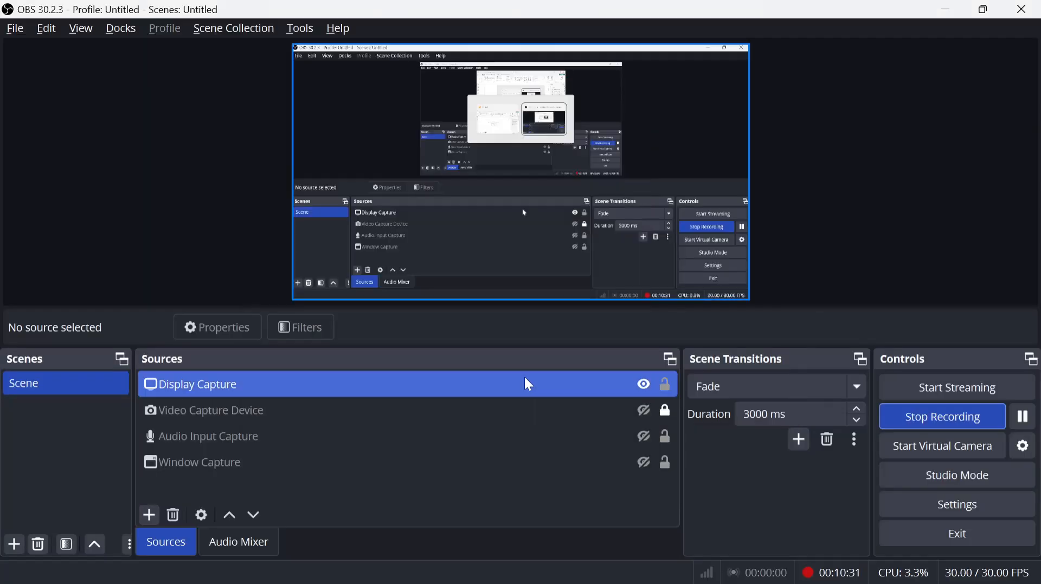